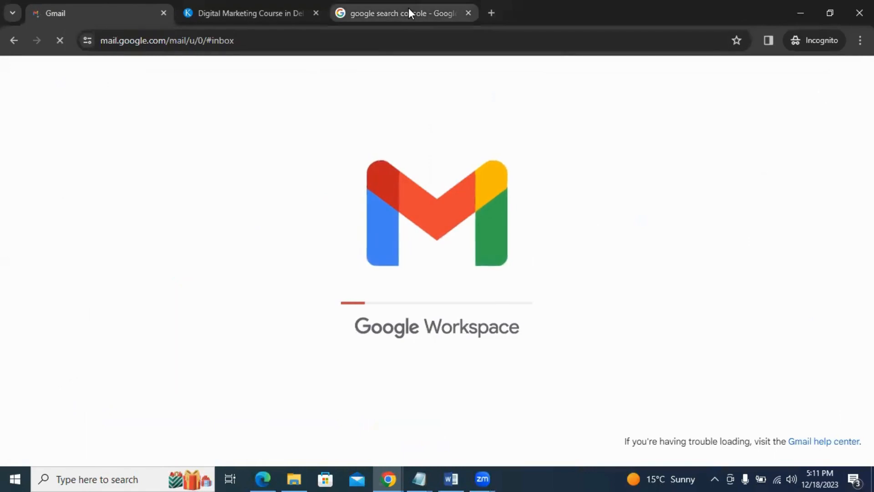
Step: Shorten the existing Google query to "google search console" and run the search
left_click(409, 8)
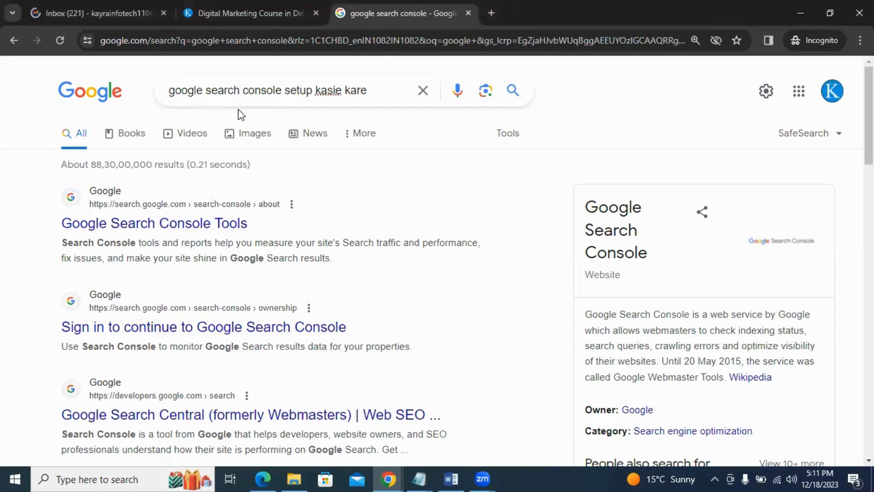
left_click(286, 91)
key("shift+End")
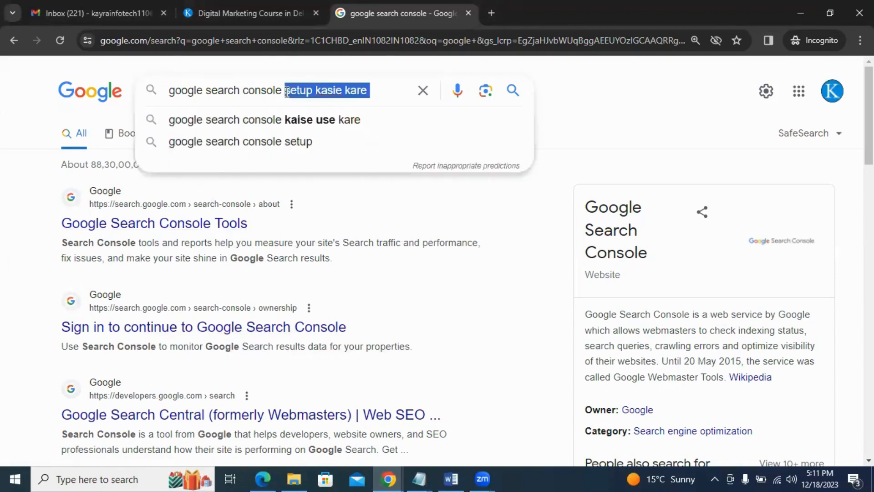
key("BackSpace")
key("Return")
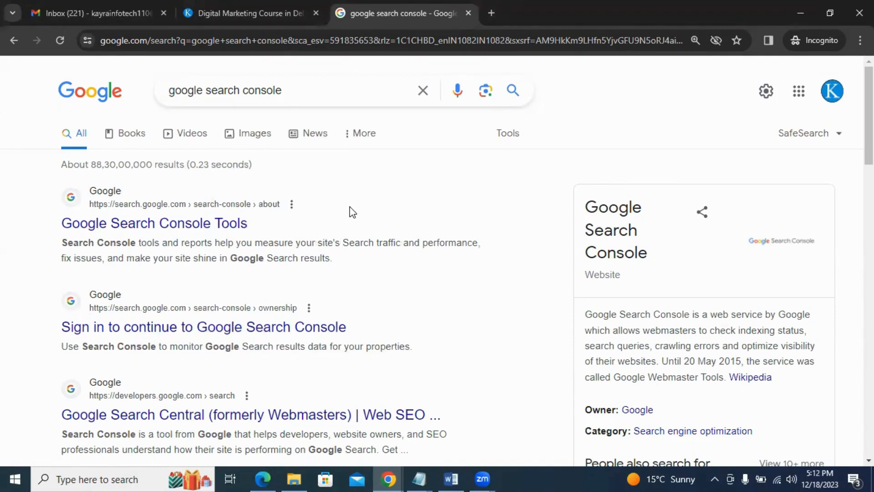
Step: Open the Google Search Console Tools site from the results and start it to reach the property type selection
left_click(184, 223)
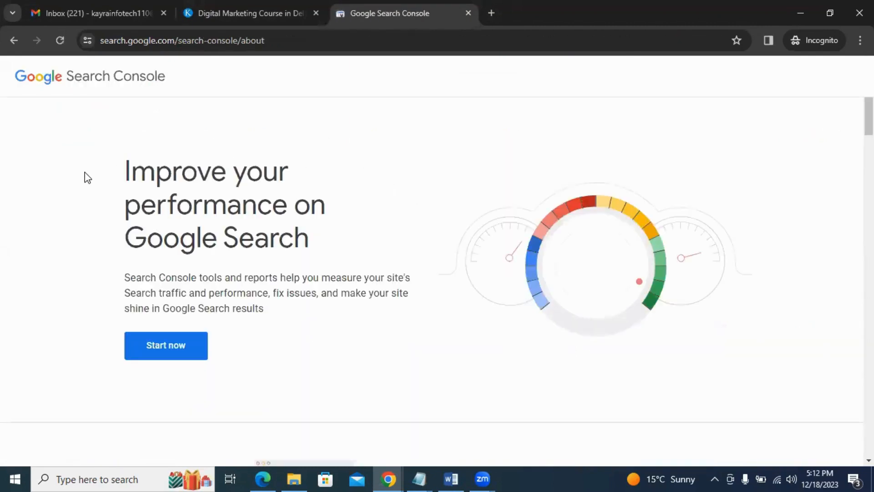
left_click(164, 351)
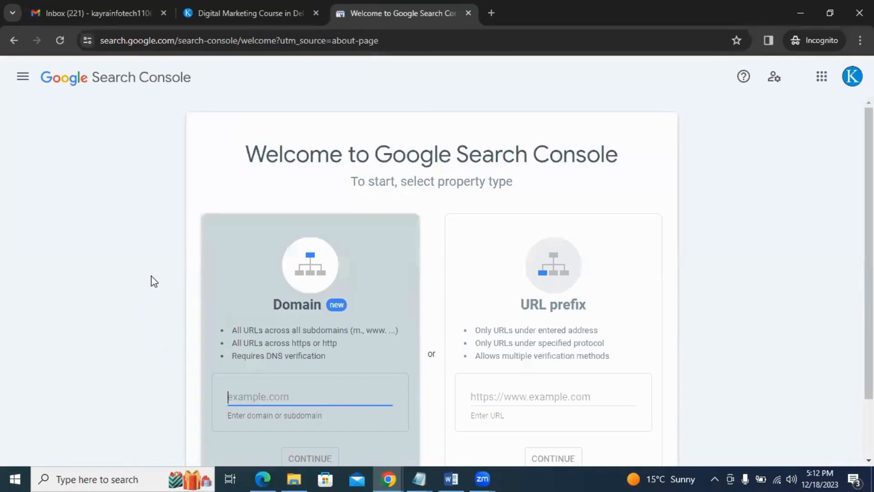
scroll(756, 238, "down", 2)
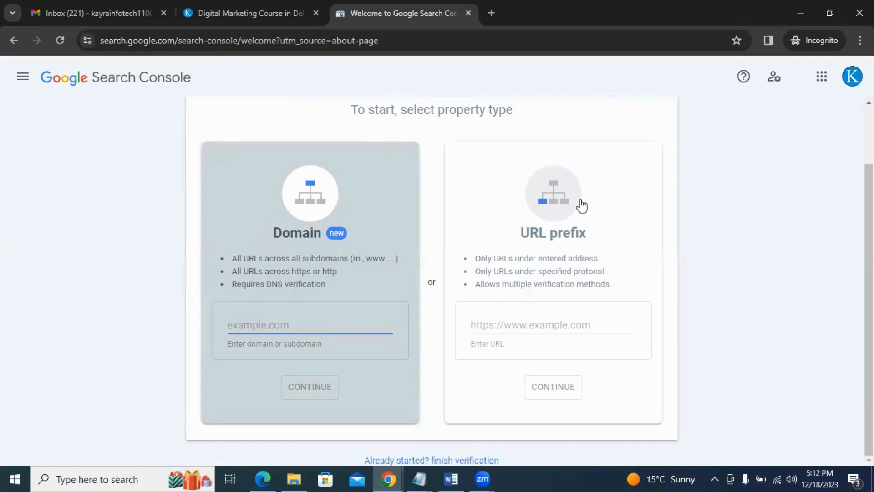
left_click(255, 2)
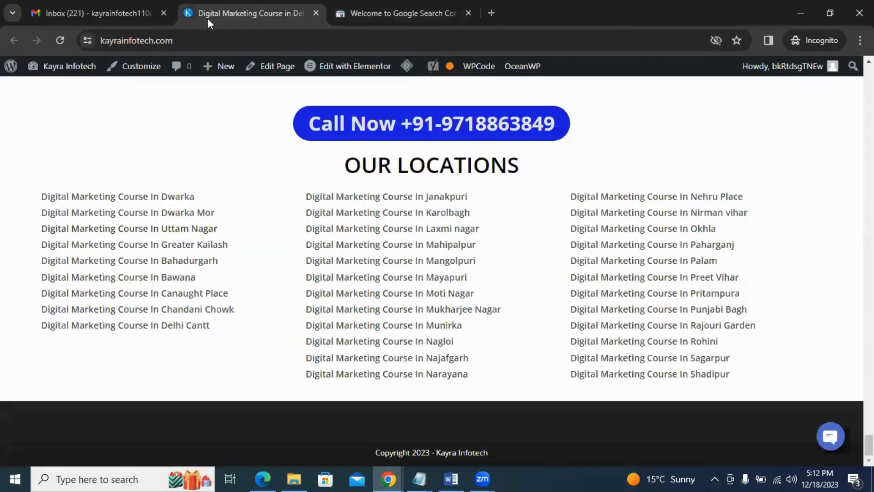
double_click(132, 39)
key("ctrl+a")
key("ctrl+c")
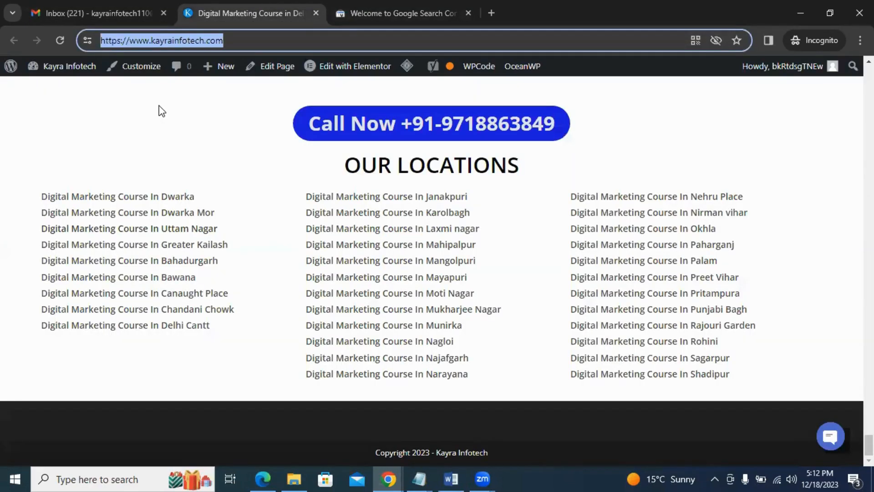
key("super+r")
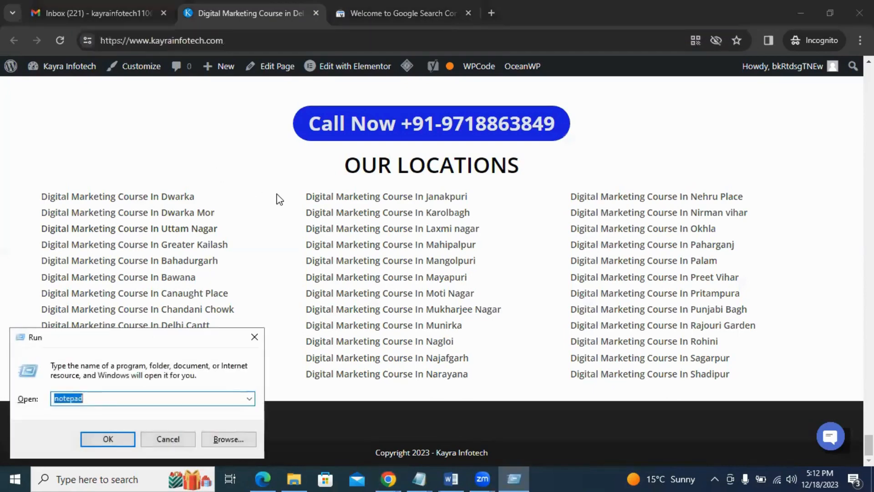
key("Return")
key("ctrl+v")
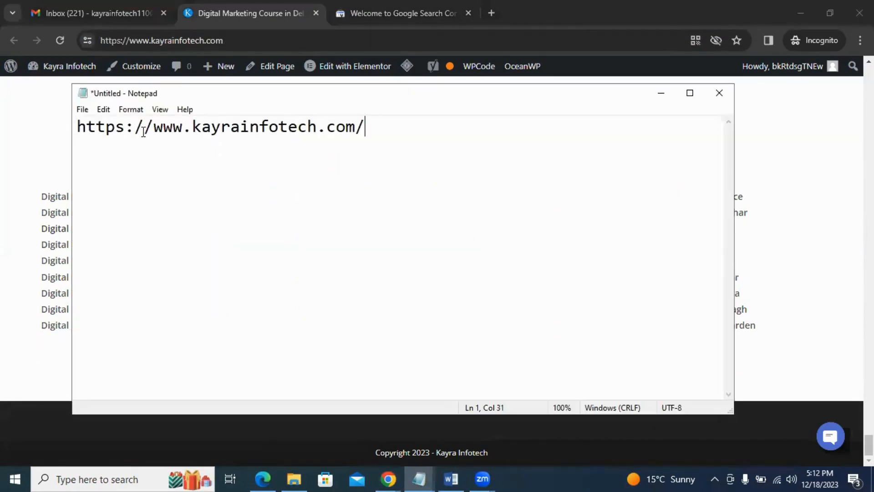
left_click_drag(75, 125, 412, 130)
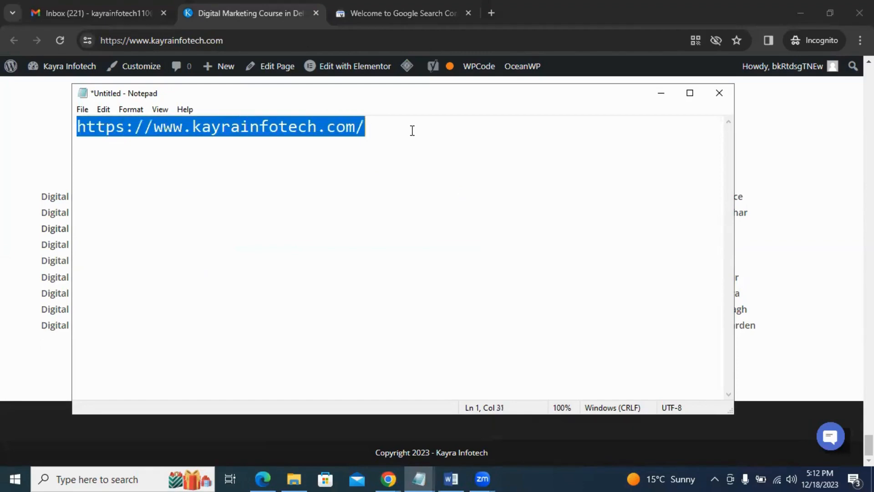
left_click(401, 9)
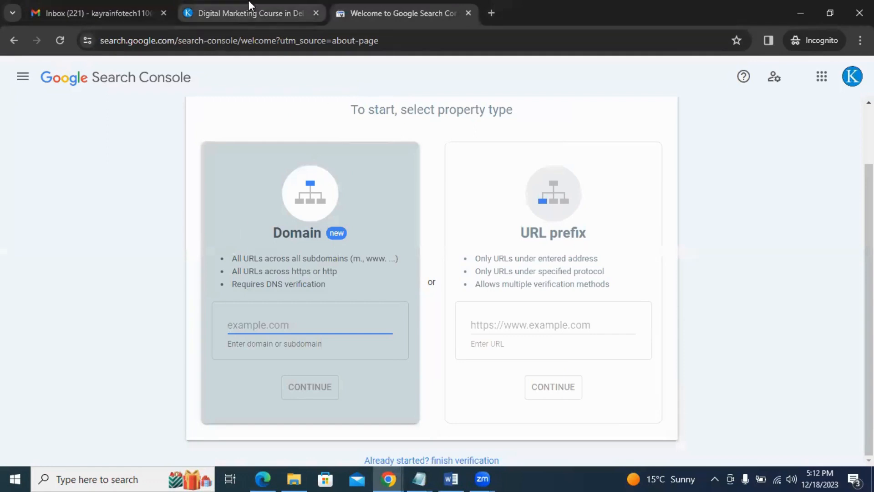
key("alt+Tab")
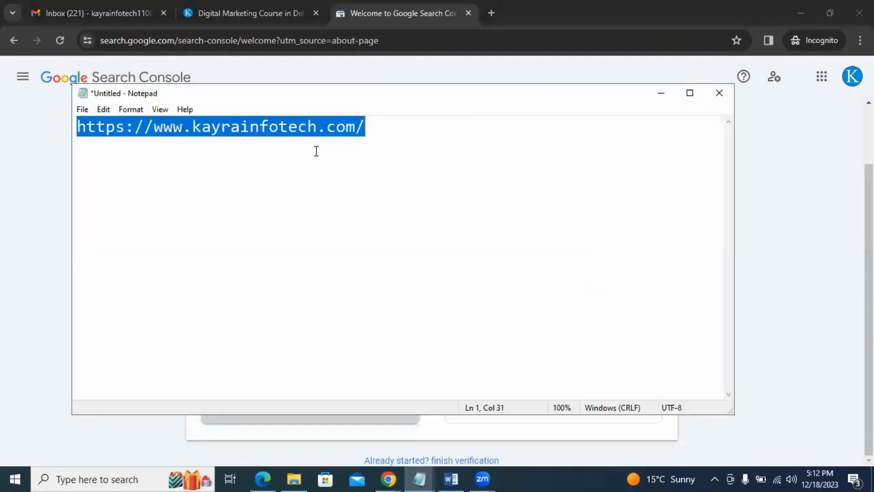
left_click(433, 127)
key("Return")
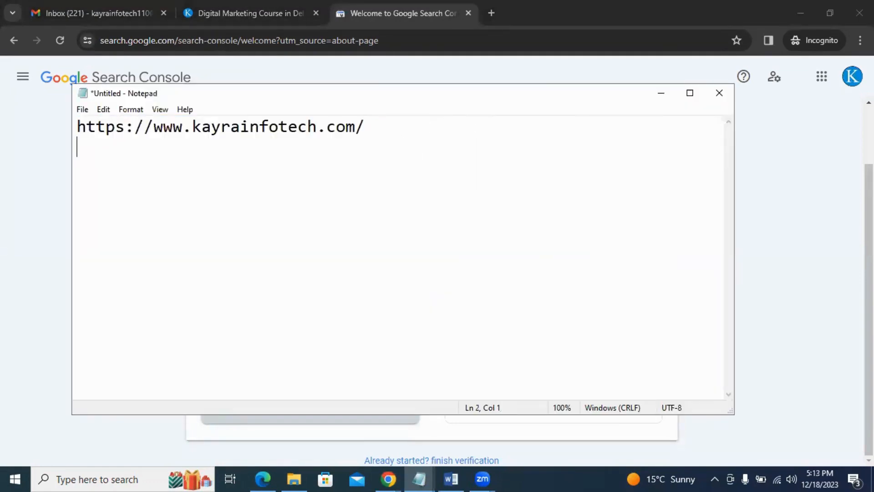
type("tech.kayra")
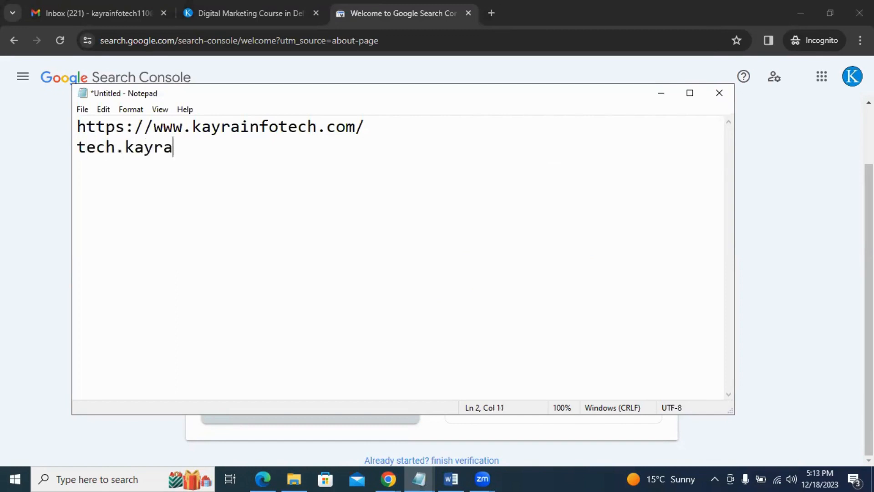
type("infotech")
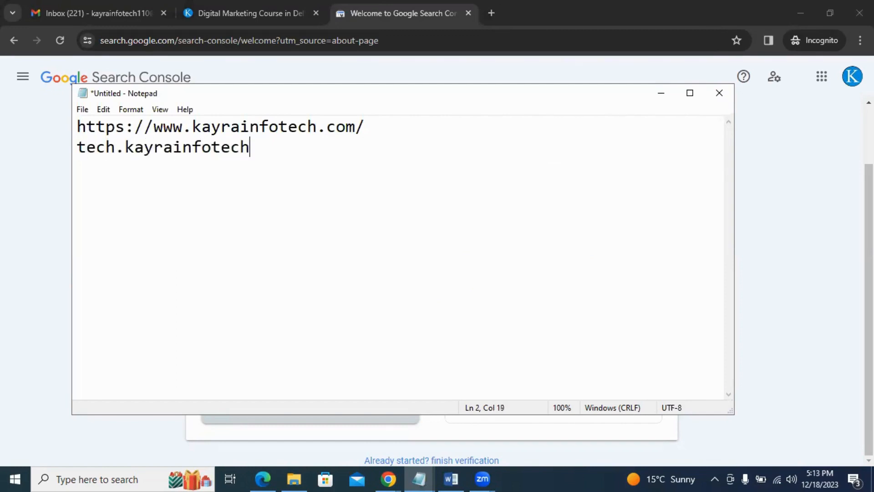
type(".com")
left_click_drag(152, 127, 2, 107)
key("ctrl+c")
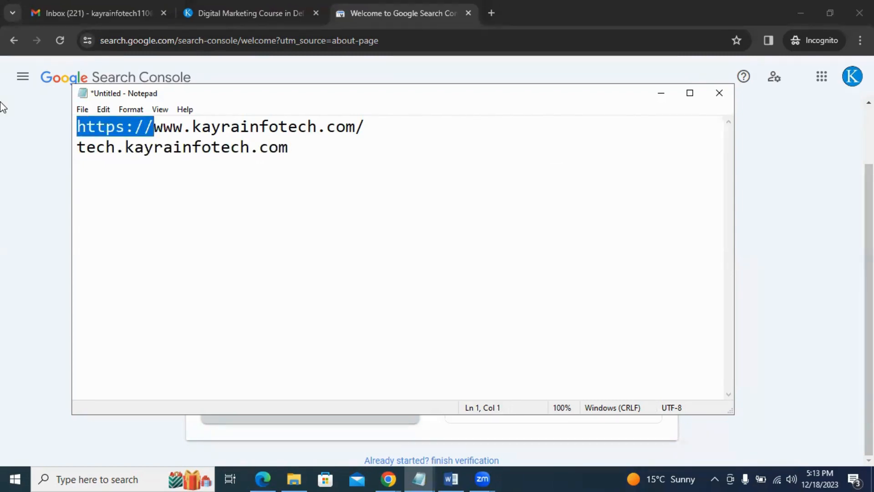
left_click(77, 146)
key("ctrl+v")
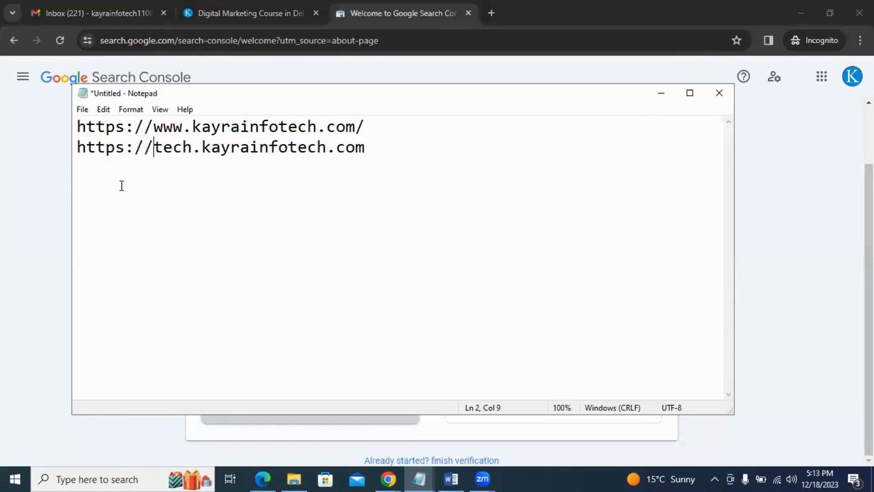
left_click_drag(381, 146, 504, 132)
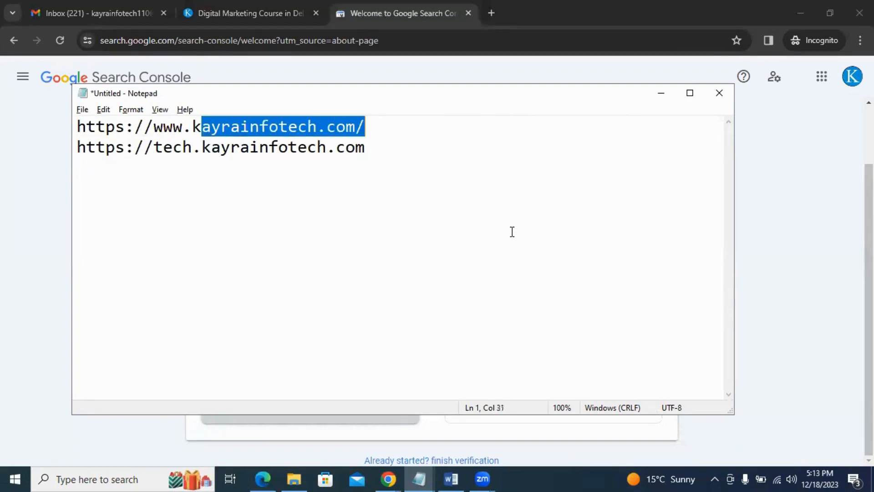
key("alt+Tab")
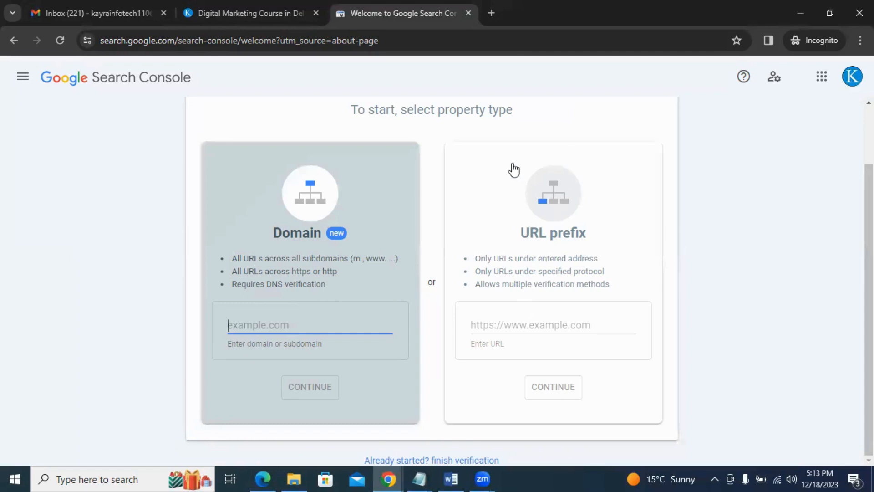
key("alt+Tab")
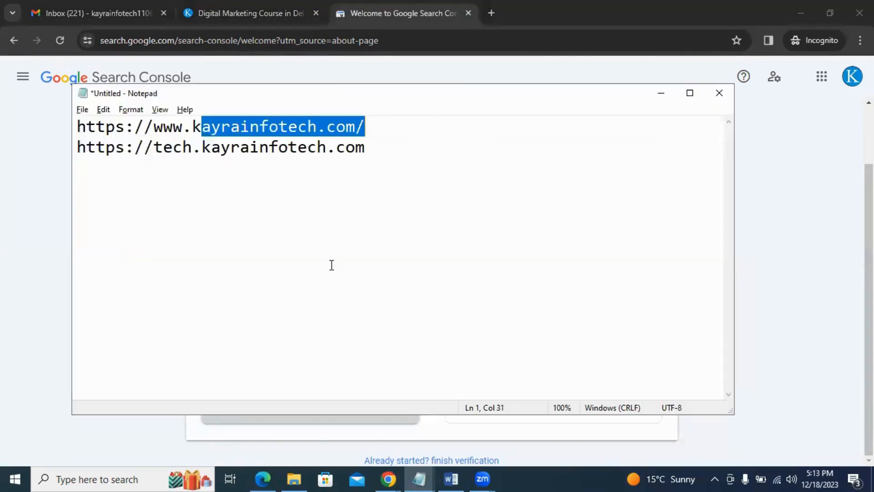
left_click(408, 151)
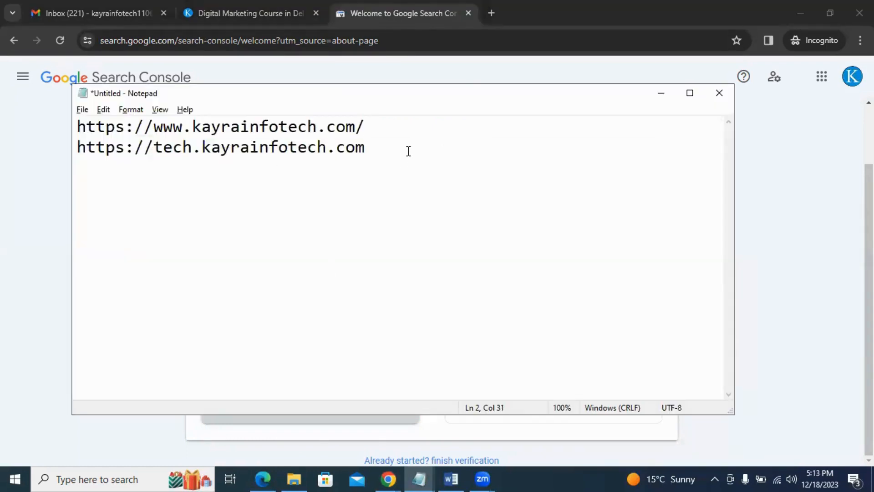
Step: Open tech.digiworldonline.in in a new browser tab and copy its address
left_click(486, 13)
type("tech")
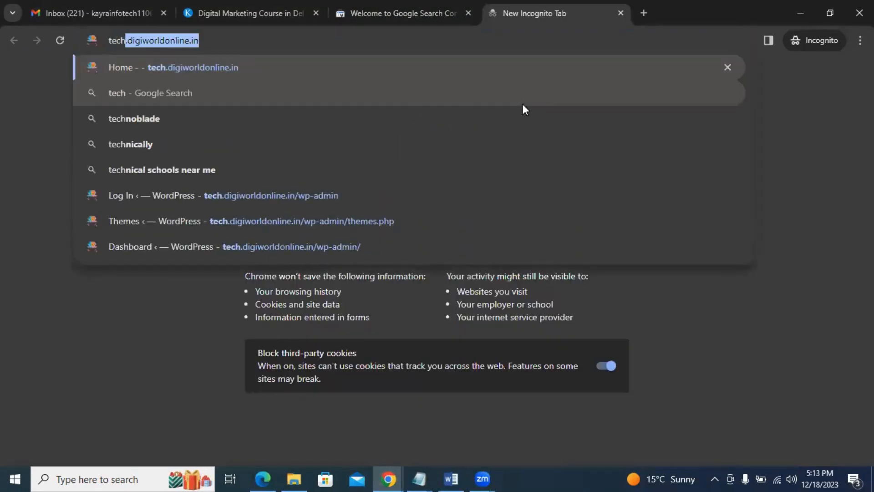
key("Return")
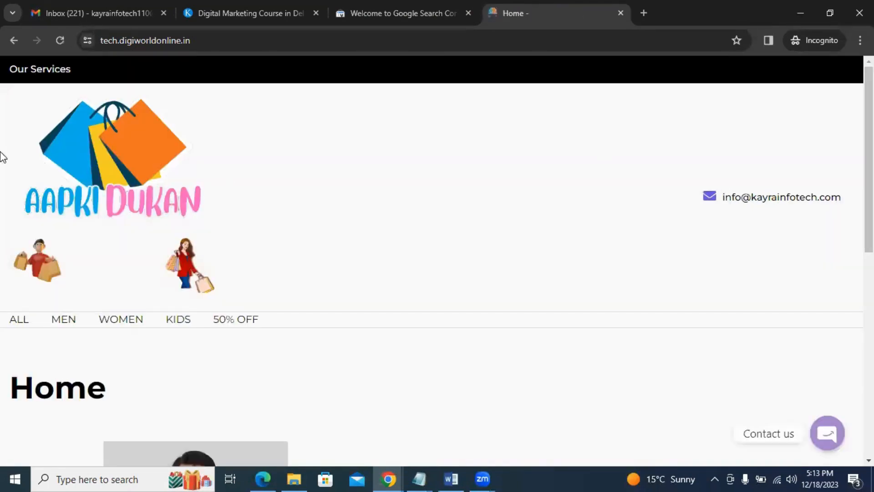
left_click(207, 41)
key("ctrl+c")
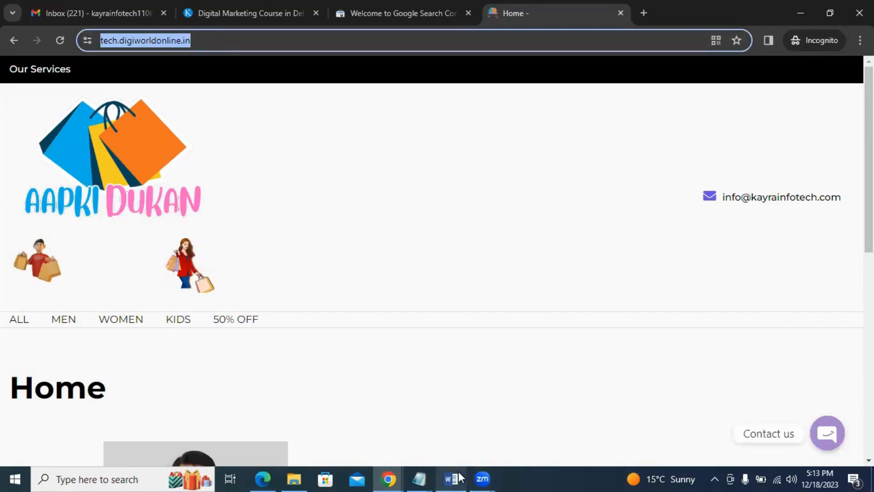
mouse_move(426, 476)
left_click(592, 445)
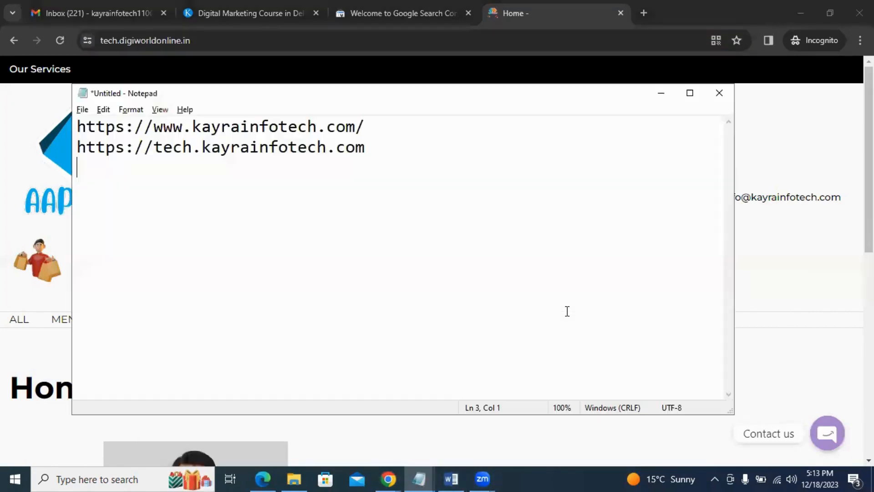
key("Return")
key("ctrl+v")
key("shift+Home")
key("ctrl+c")
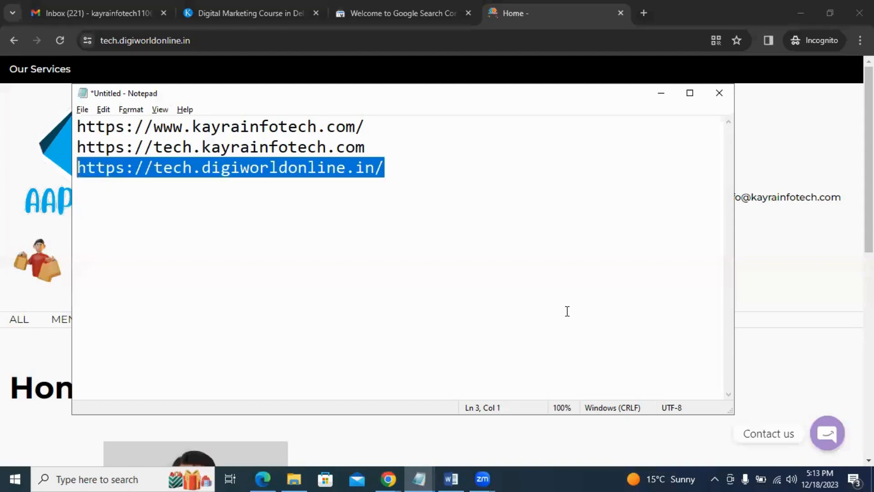
left_click(411, 10)
left_click(511, 320)
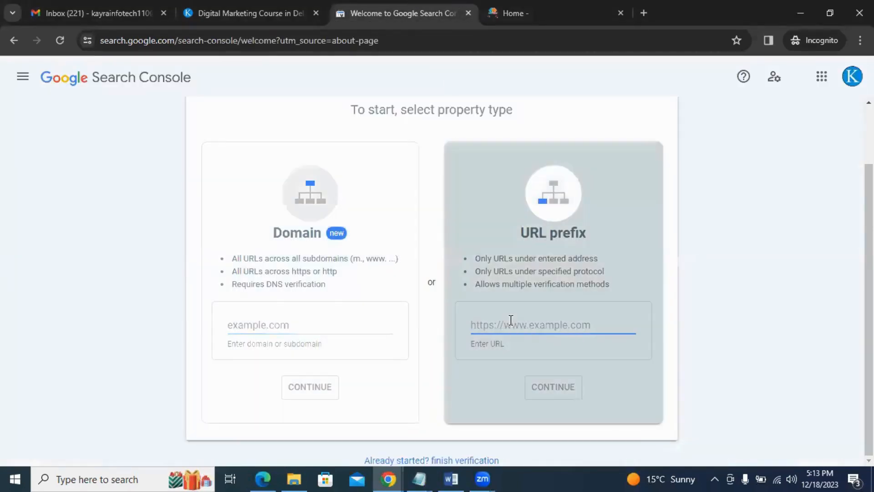
key("ctrl+v")
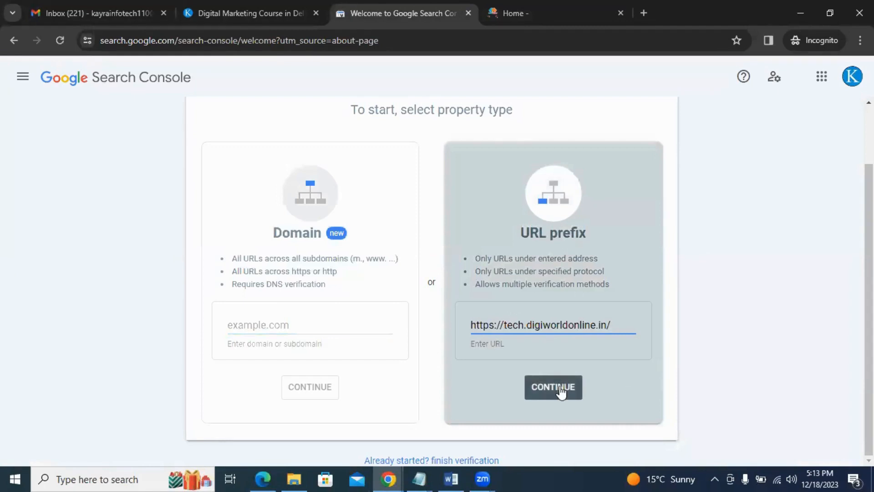
left_click(561, 388)
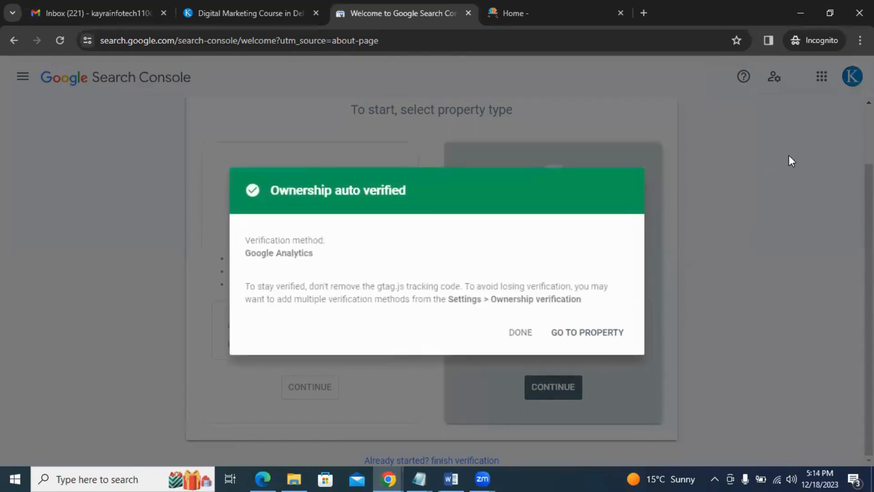
Step: Go to the verified tech.digiworldonline.in property and look through its Overview page and navigation options
left_click_drag(249, 256, 357, 256)
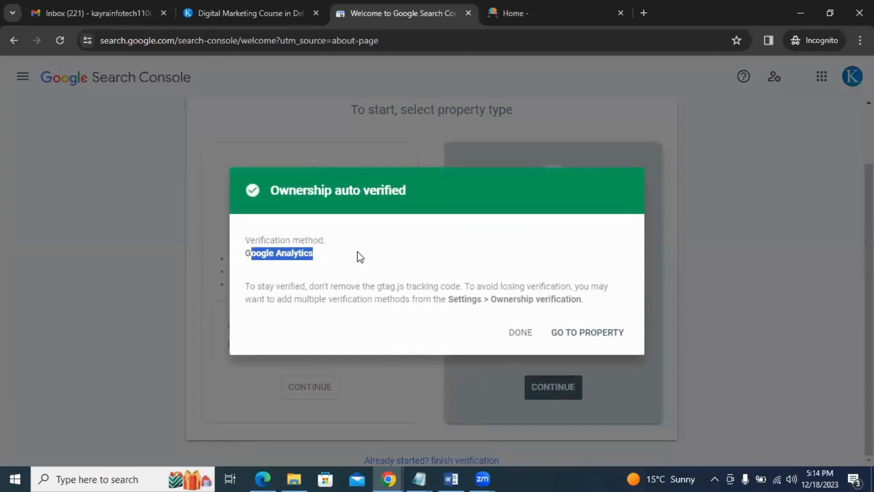
left_click(249, 248)
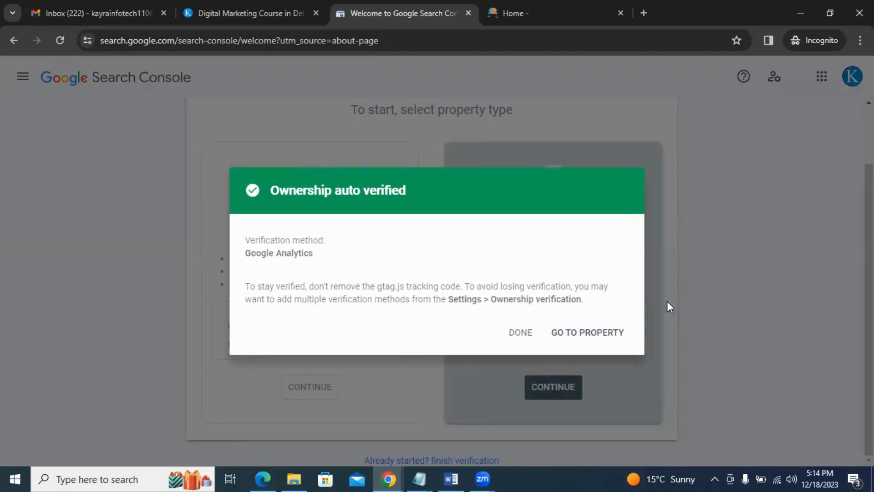
left_click(617, 334)
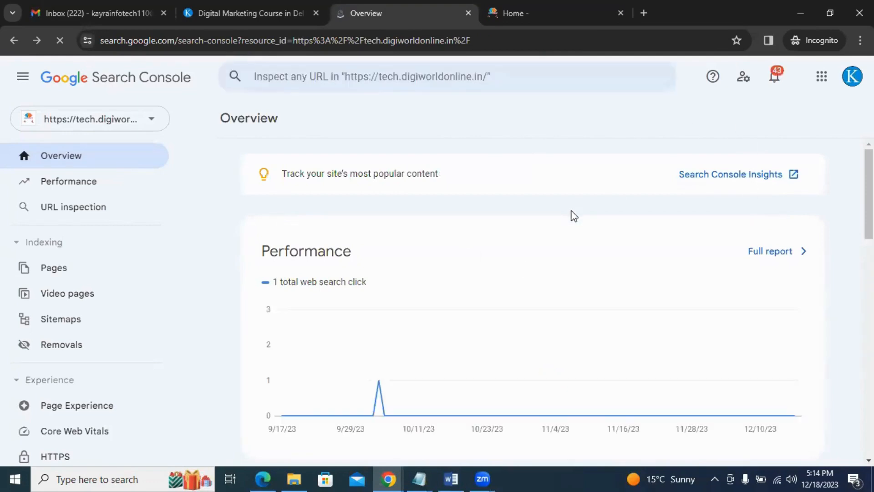
scroll(546, 215, "down", 3)
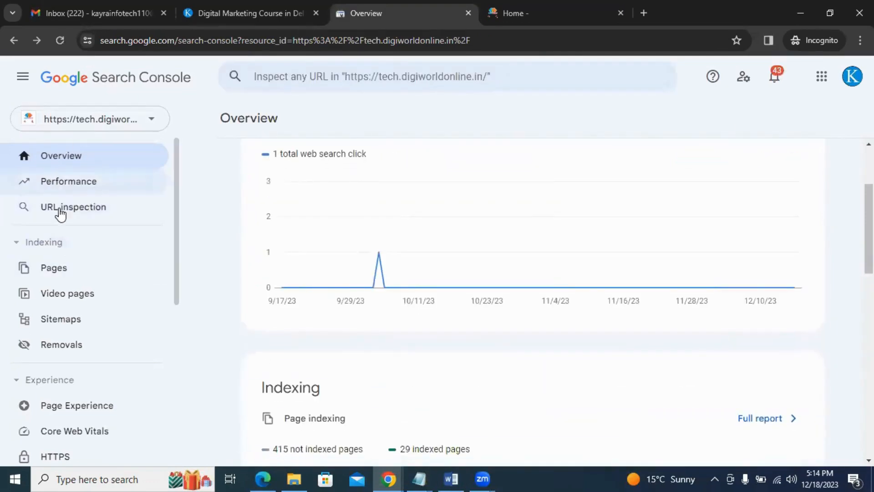
scroll(64, 237, "down", 7)
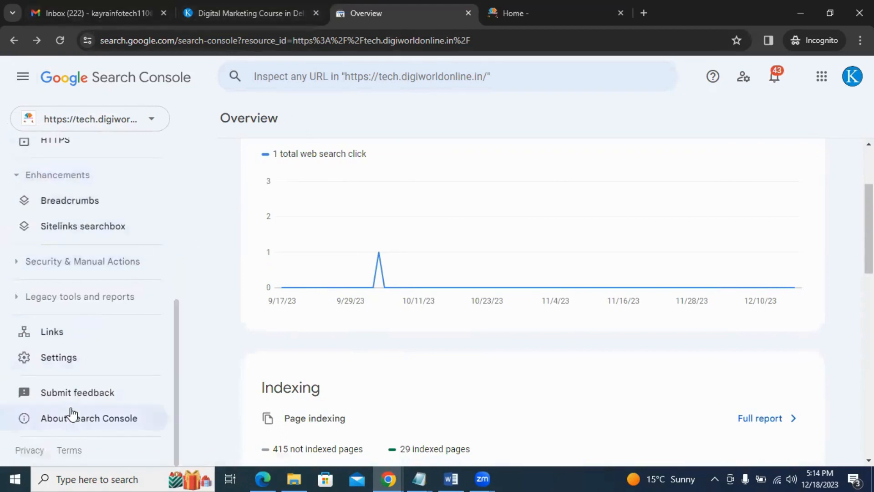
Step: Open the property's ownership verification settings and expand the HTML tag and HTML file methods to review their instructions
left_click(59, 357)
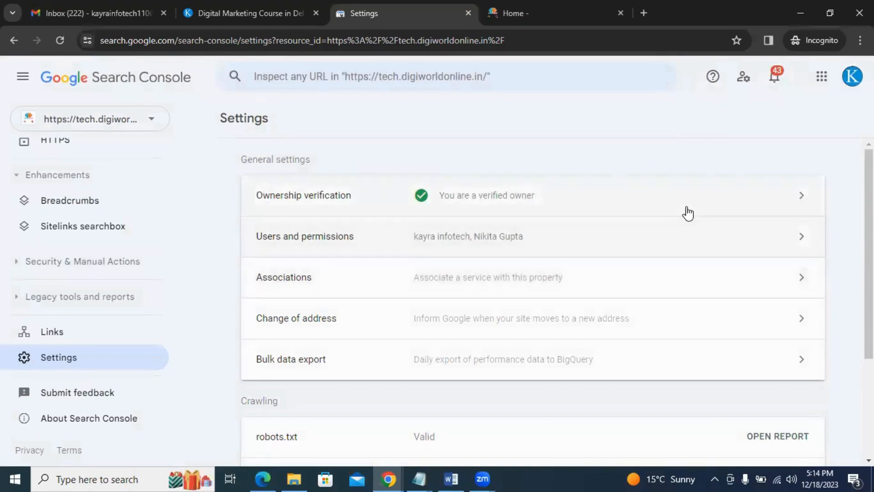
left_click(699, 203)
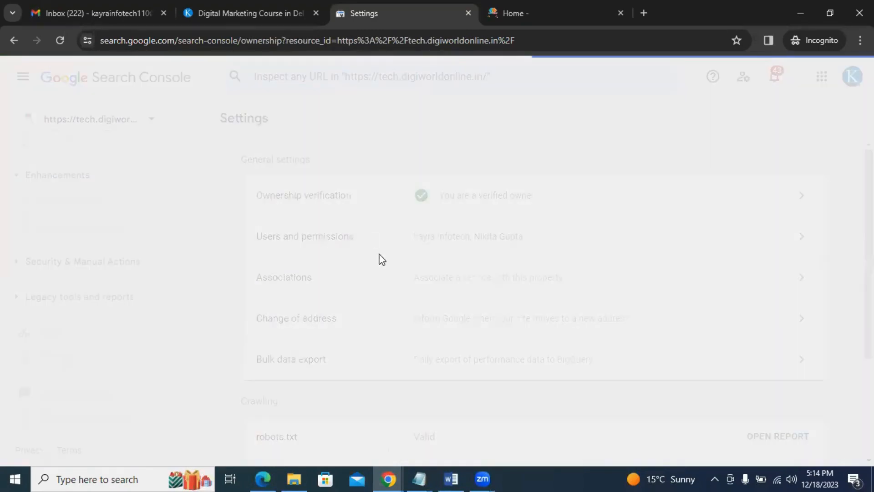
scroll(676, 236, "down", 2)
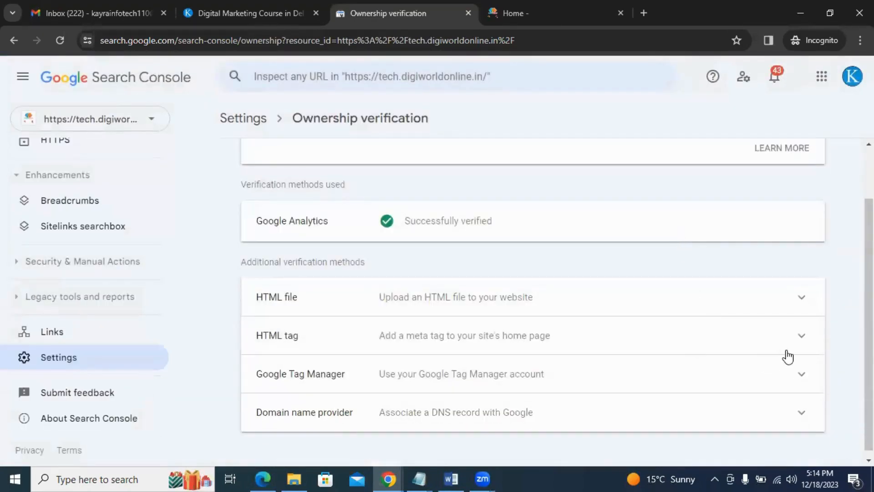
left_click(806, 346)
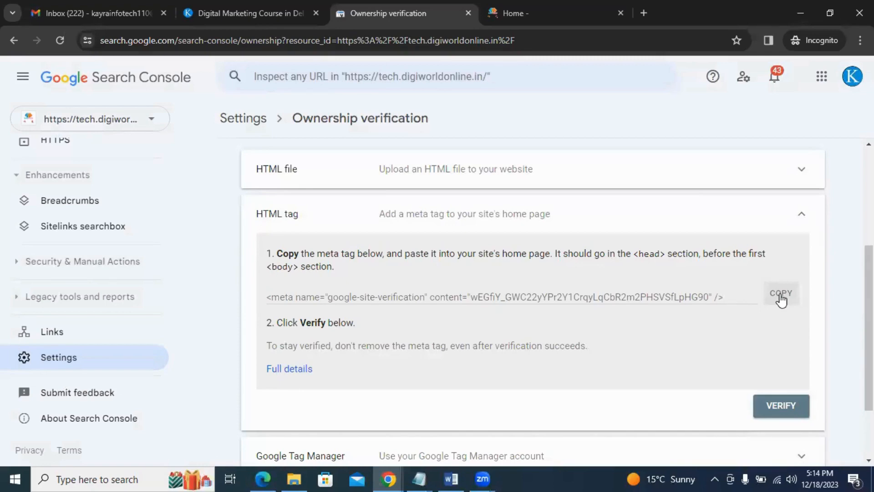
scroll(782, 300, "up", 1)
left_click(799, 235)
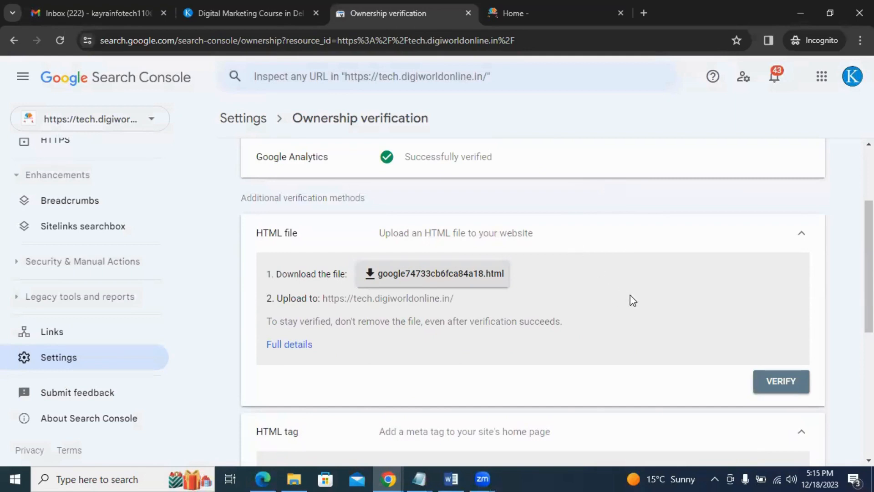
Step: Return to the tech.digiworldonline.in Overview page and review its page indexing and video page indexing summaries
scroll(68, 246, "up", 7)
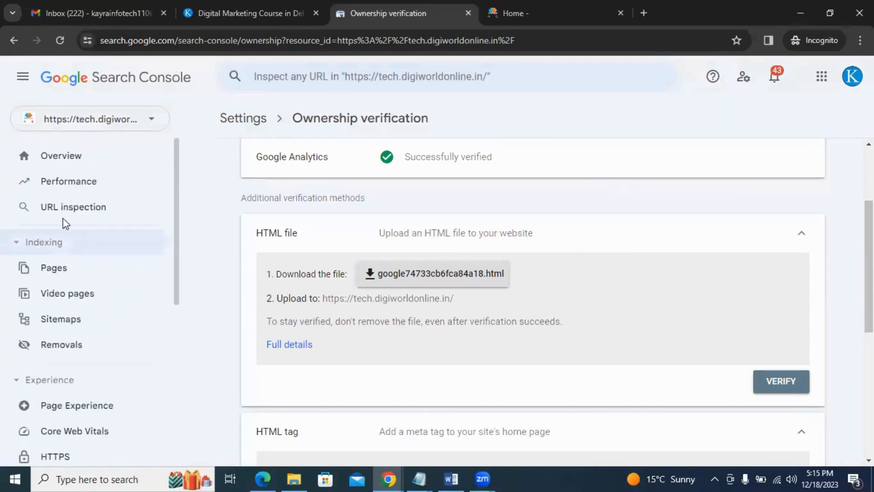
left_click(64, 157)
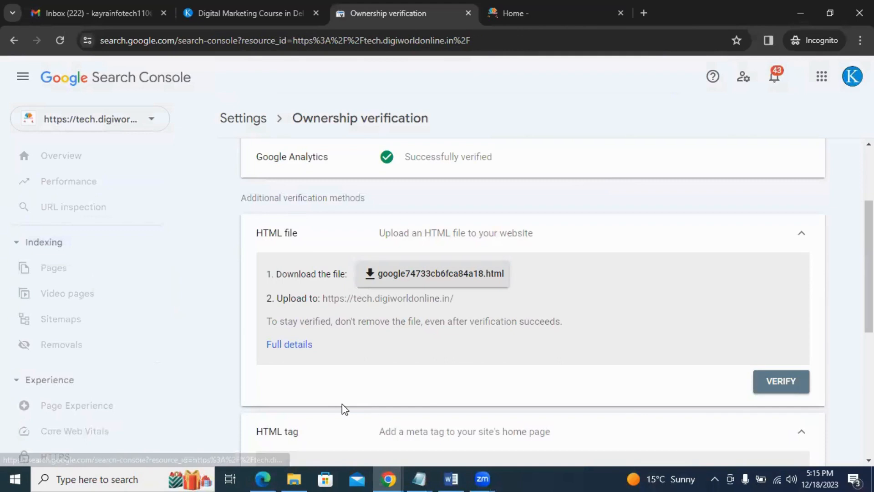
scroll(660, 250, "down", 7)
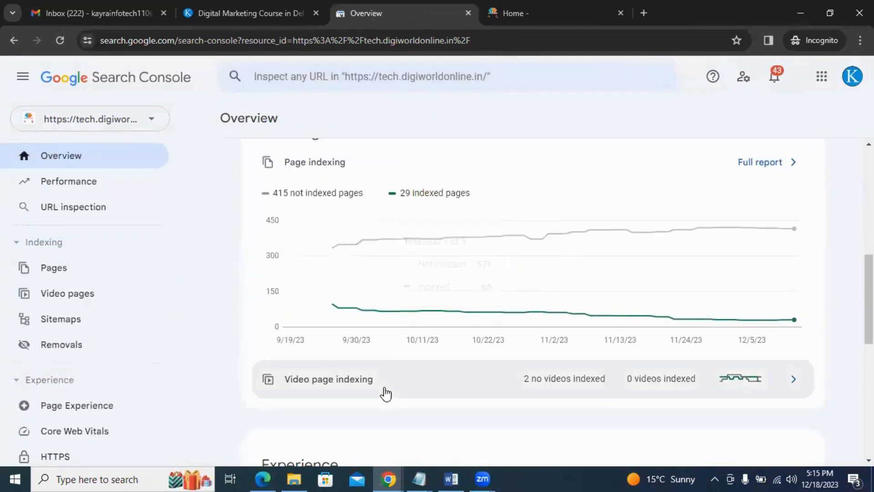
mouse_move(388, 478)
left_click(315, 433)
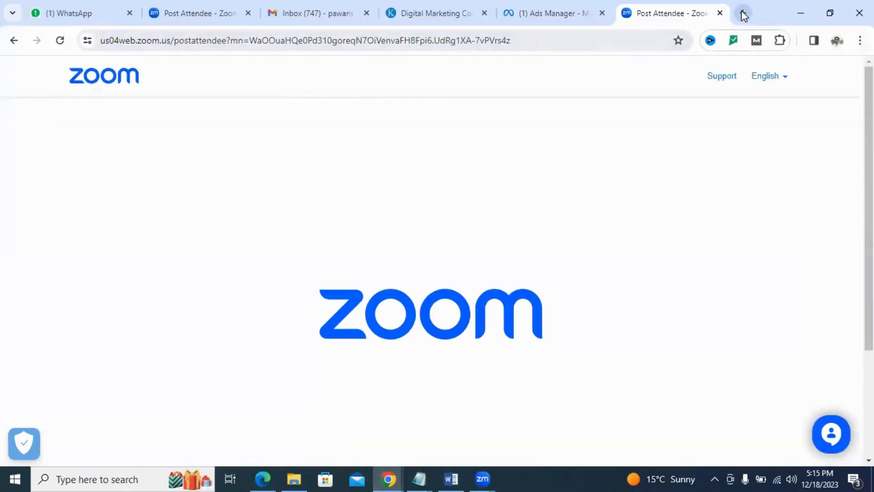
left_click(743, 12)
type("goo")
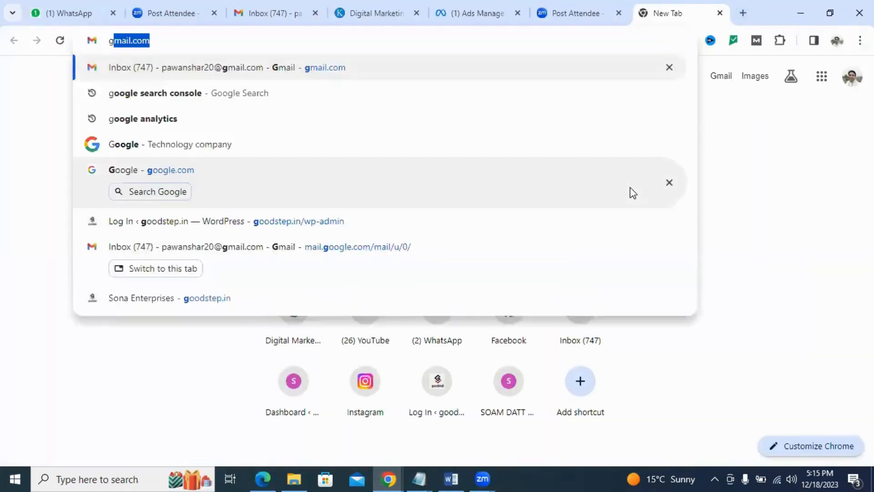
type("gle")
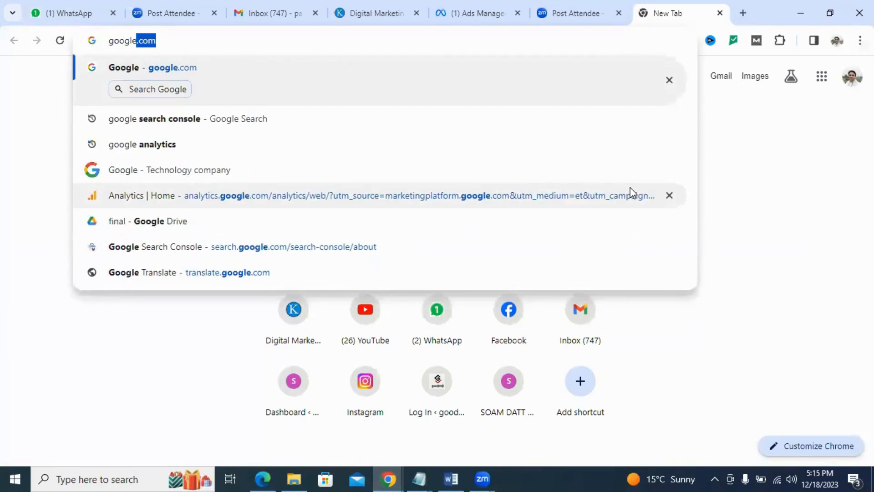
type(" console")
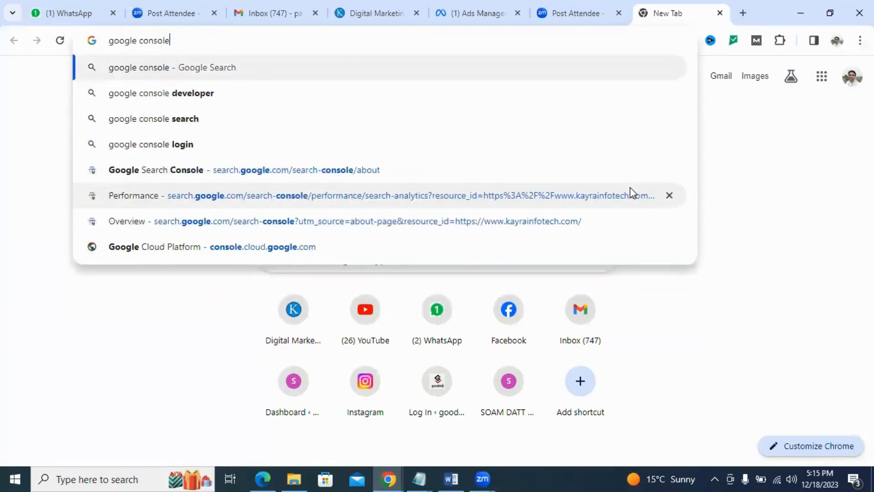
key("Return")
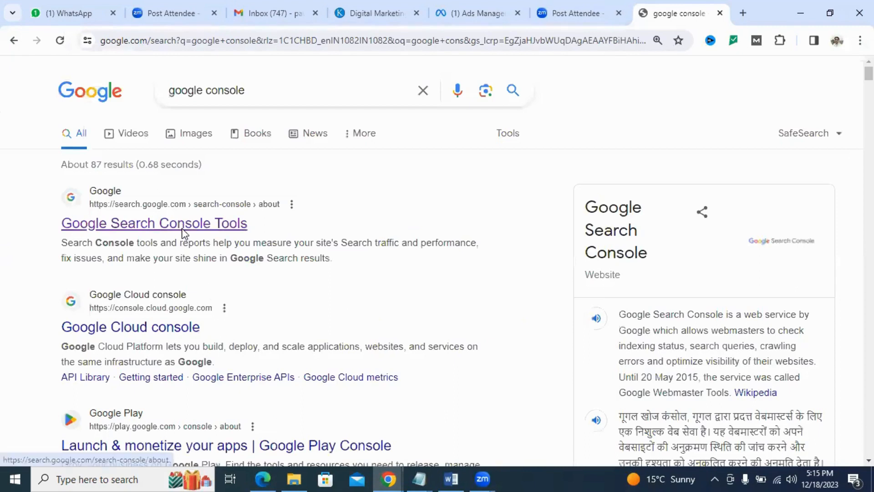
left_click(183, 227)
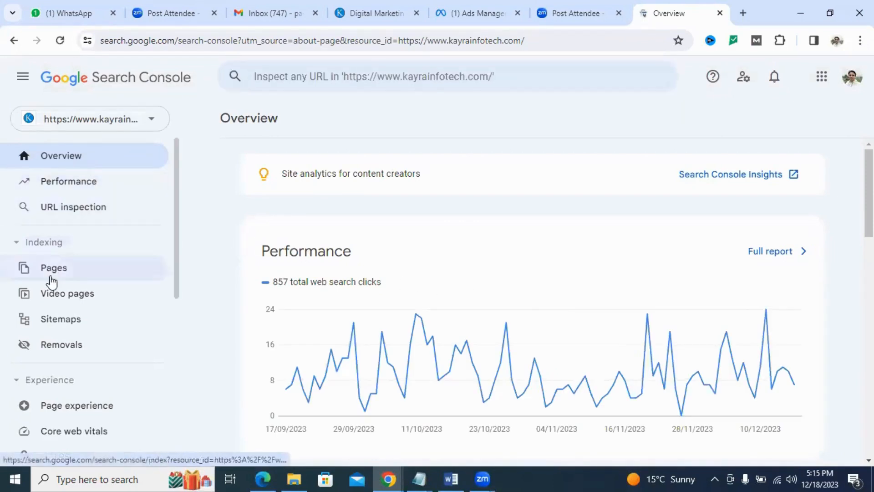
left_click(775, 254)
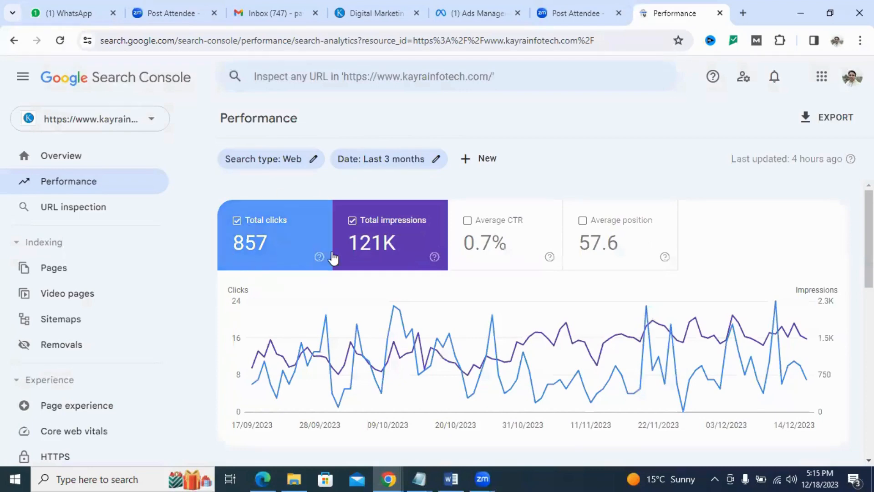
scroll(565, 262, "down", 7)
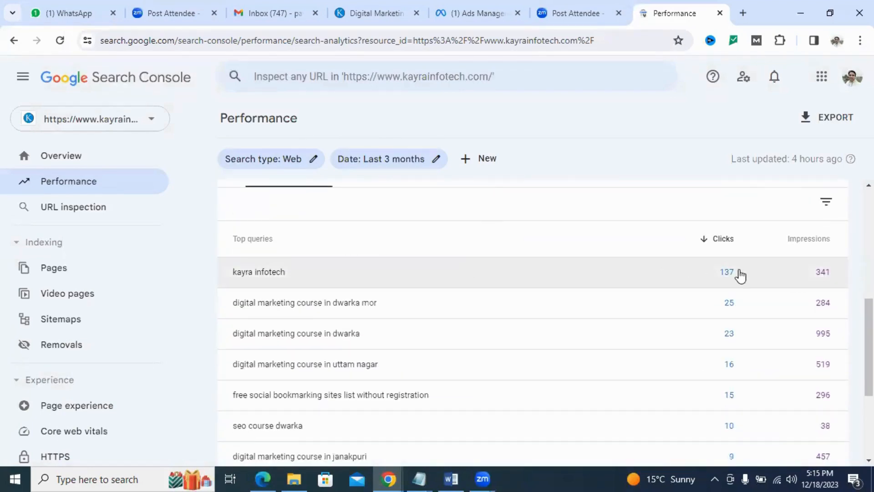
scroll(413, 306, "down", 3)
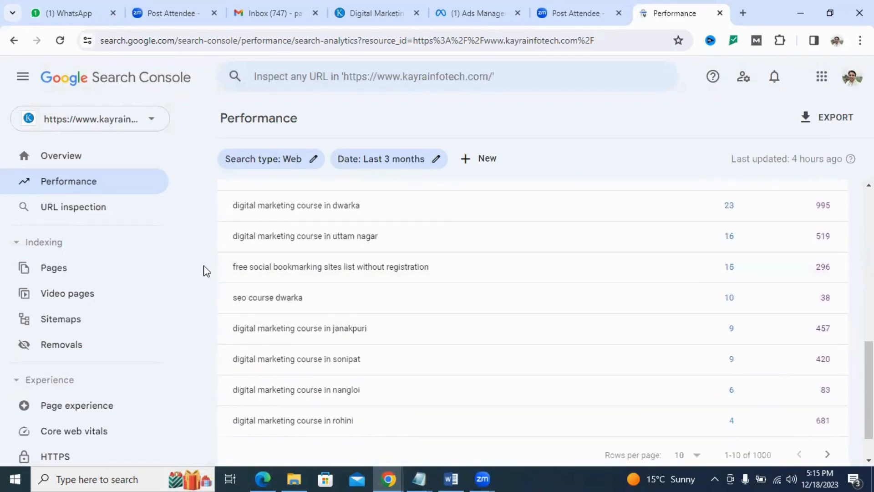
Step: Bring up the URL inspection search, leave it without inspecting a URL, and view the Page indexing report
left_click(56, 210)
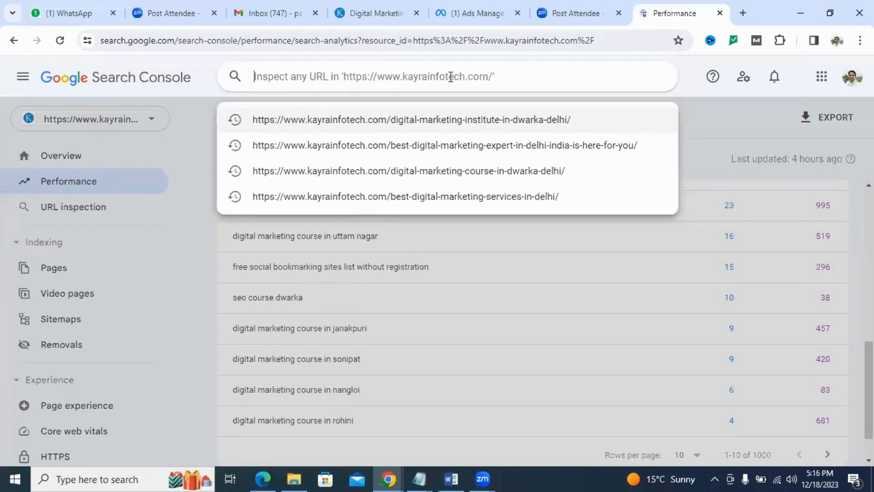
left_click(57, 275)
left_click(62, 270)
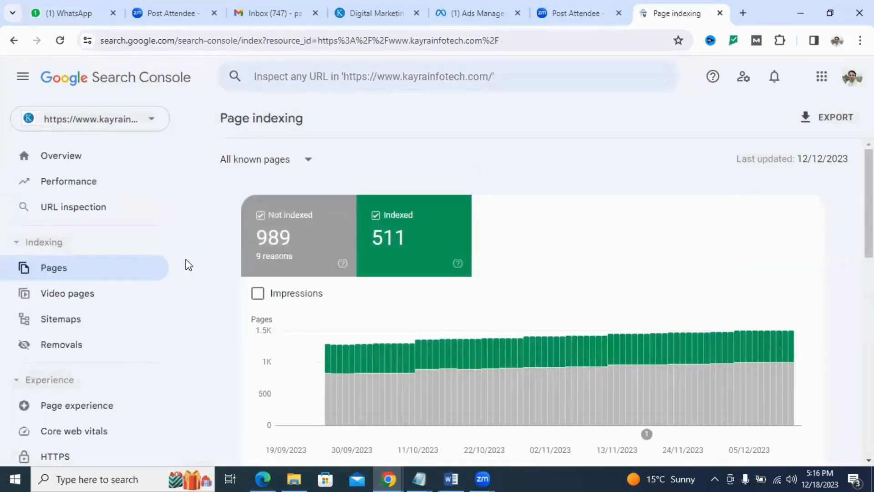
Step: Open the Video page indexing report and examine the reasons why videos in pages aren't indexed
left_click(79, 295)
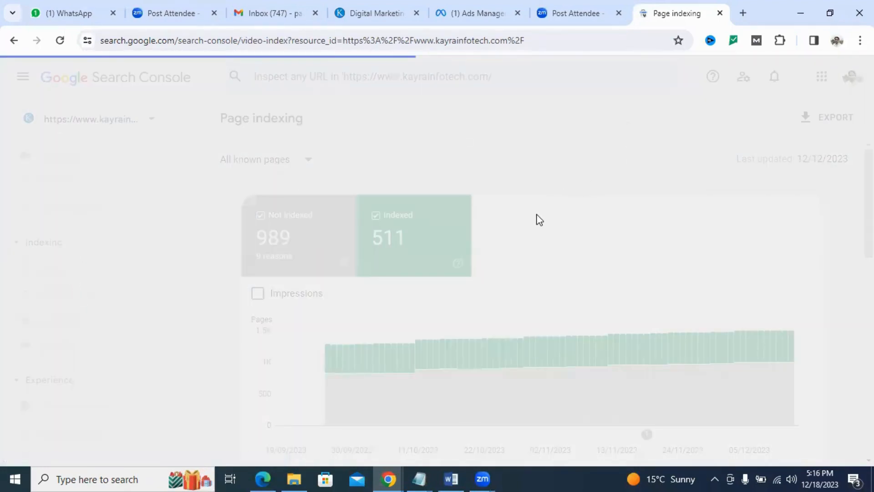
scroll(534, 240, "down", 3)
scroll(534, 241, "down", 5)
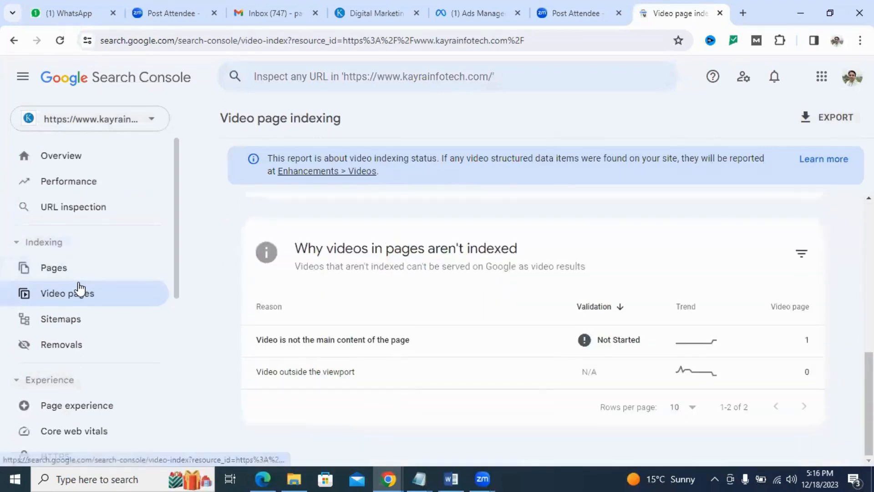
Step: View the Sitemaps page with its submitted sitemaps and the Temporary Removals section of the Removals page
left_click(87, 320)
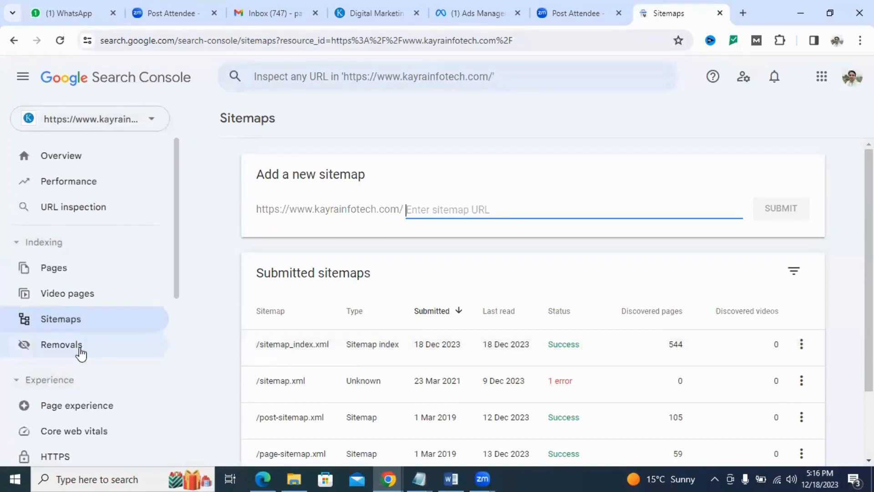
scroll(78, 351, "down", 2)
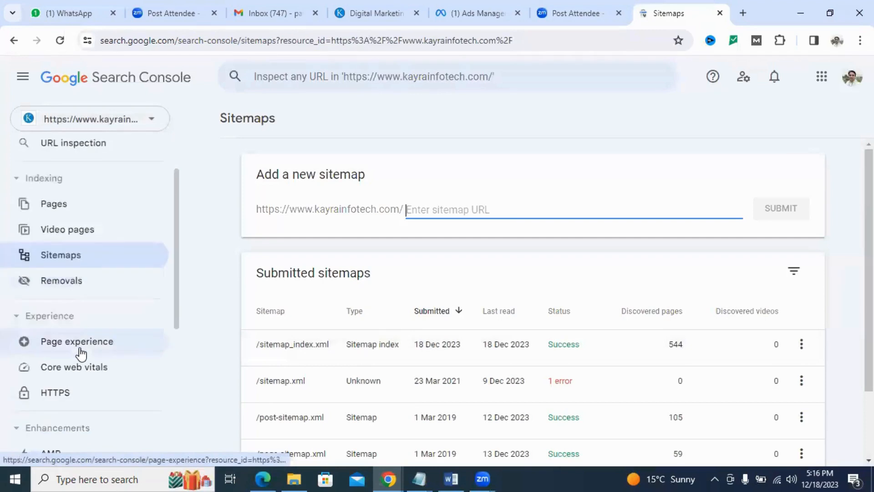
left_click(71, 281)
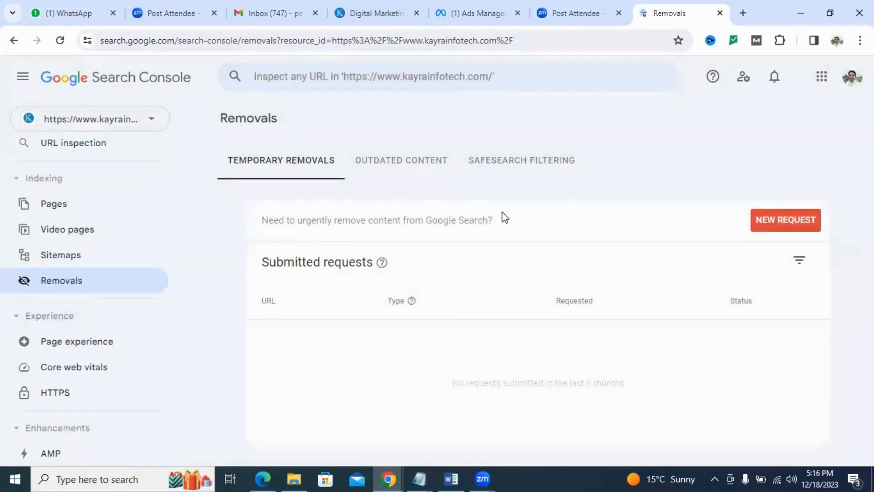
Step: Open the Page experience report and review its Core web vitals, HTTPS and other page experience sections
left_click(97, 341)
scroll(435, 307, "down", 3)
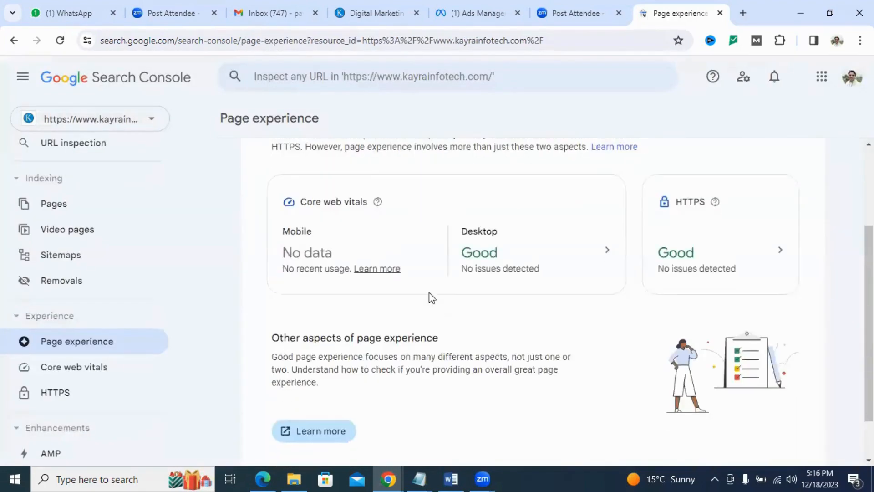
scroll(499, 269, "down", 2)
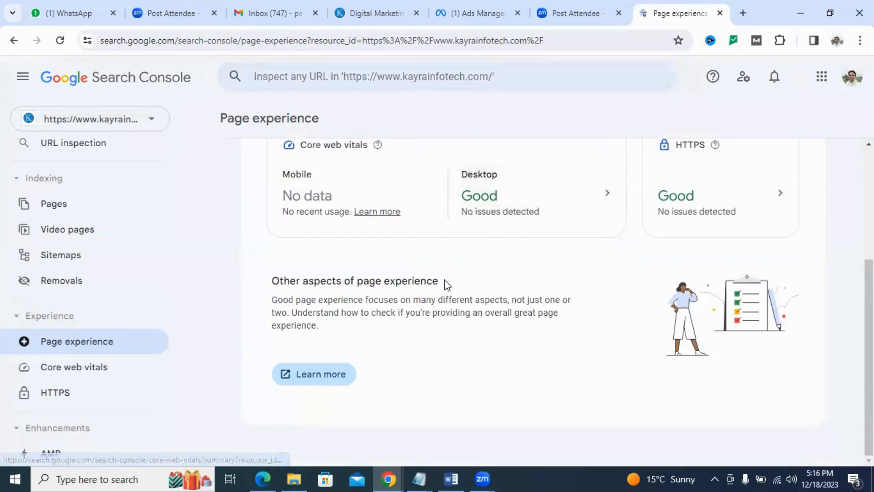
Step: Open the Core web vitals report and examine the mobile and desktop sections
left_click(74, 367)
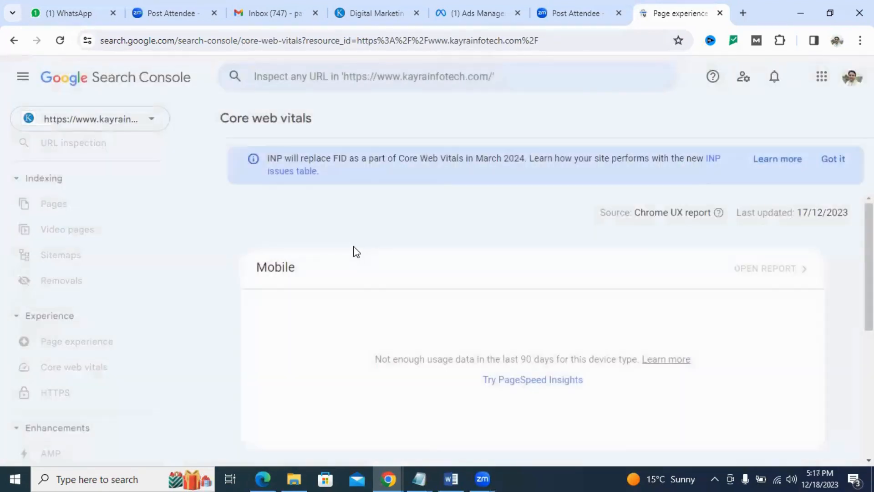
scroll(351, 230, "down", 3)
scroll(24, 353, "down", 4)
scroll(360, 363, "down", 3)
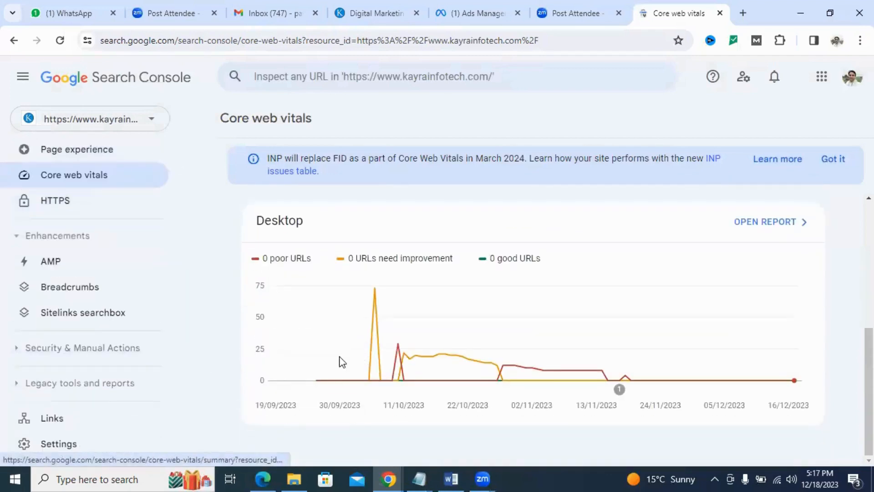
Step: Expand the Security & Manual Actions group and check the Manual actions report
left_click(23, 350)
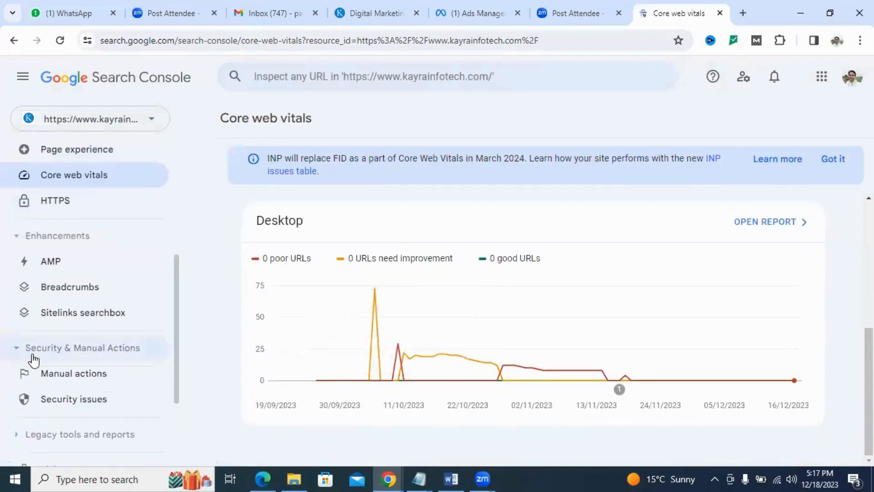
left_click(58, 374)
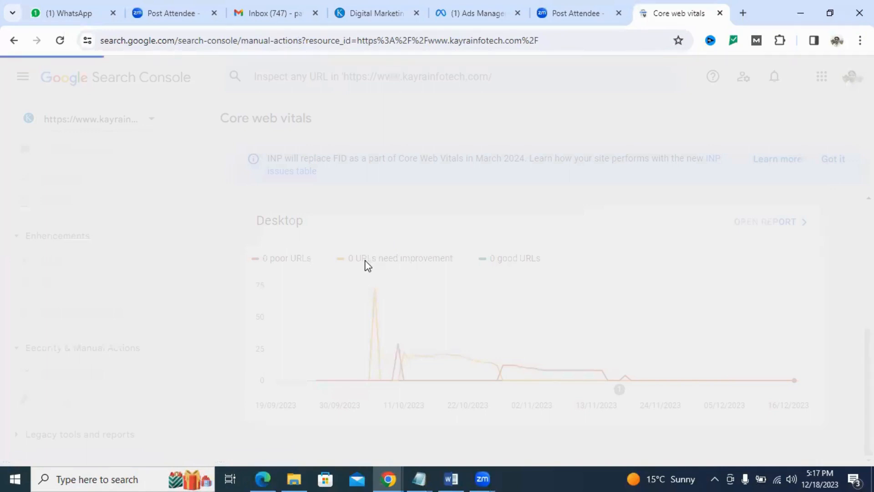
key("alt+Left")
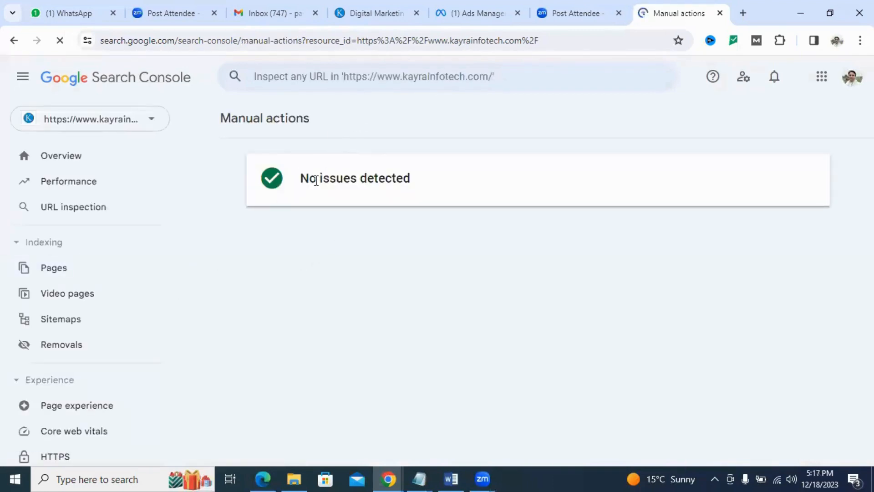
Step: Check the Security issues report and open the Links report to view external and internal top linked pages
scroll(114, 360, "down", 5)
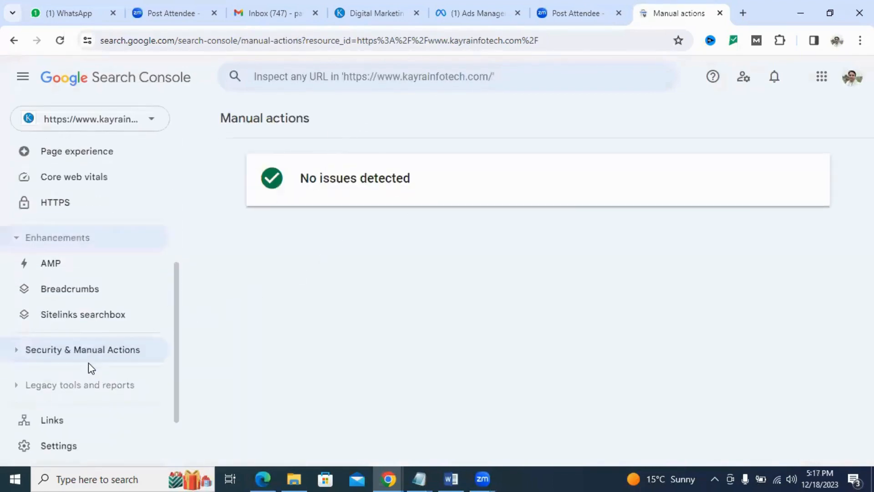
scroll(73, 346, "down", 1)
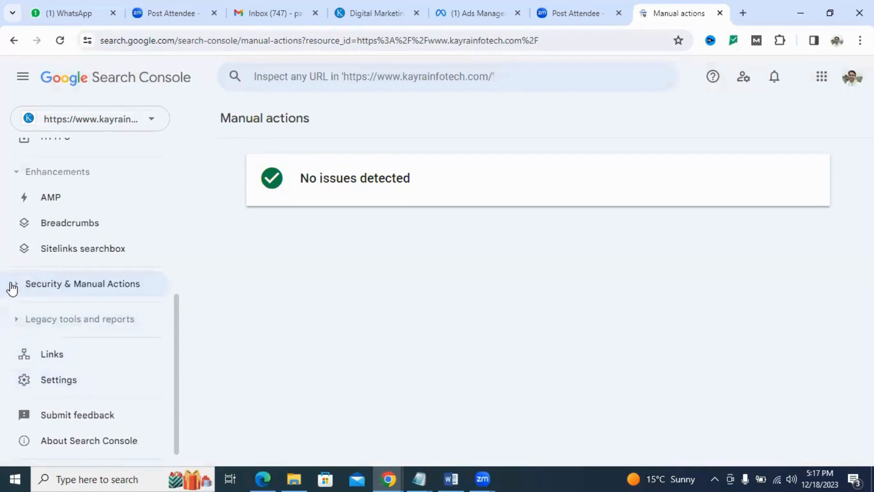
left_click(12, 286)
left_click(58, 342)
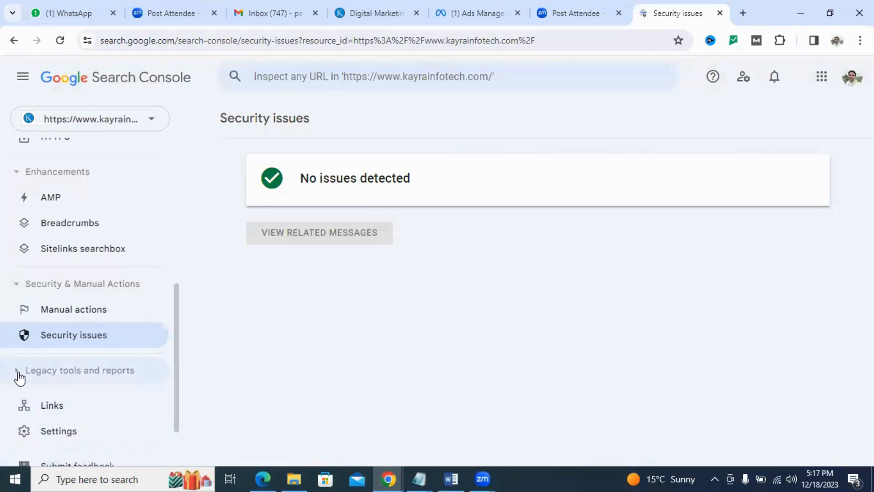
left_click(43, 412)
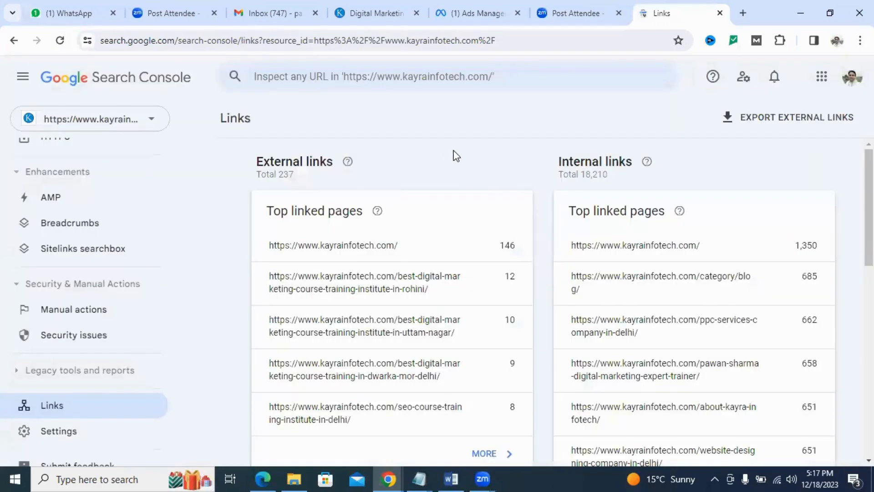
Step: Review the top linking sites and top linking text in the Links report, and return to the property's Overview
scroll(647, 152, "down", 7)
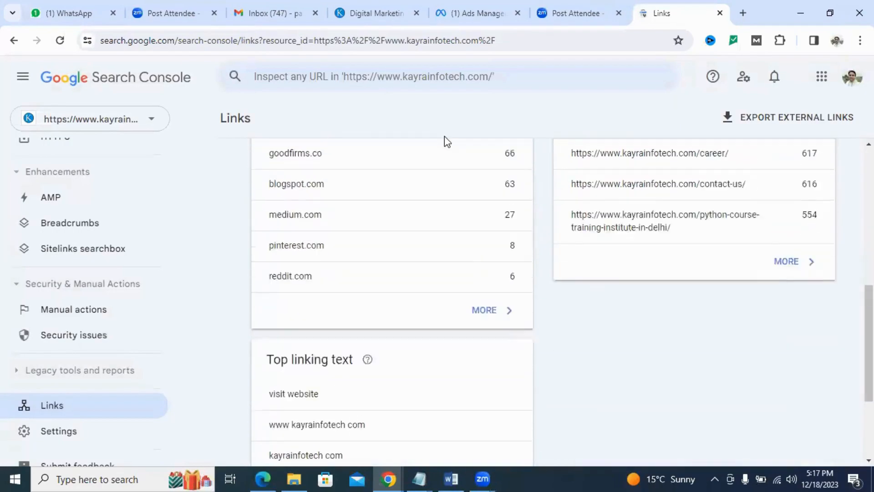
scroll(410, 251, "up", 1)
scroll(455, 268, "down", 3)
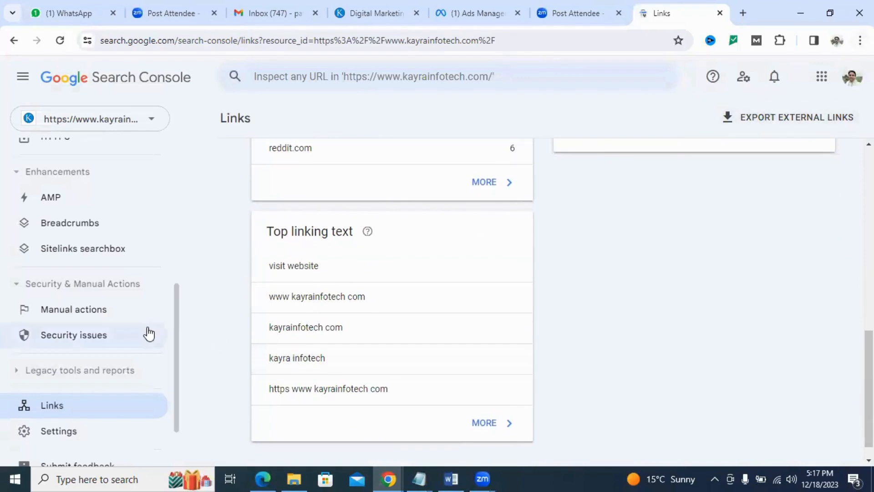
scroll(15, 304, "up", 7)
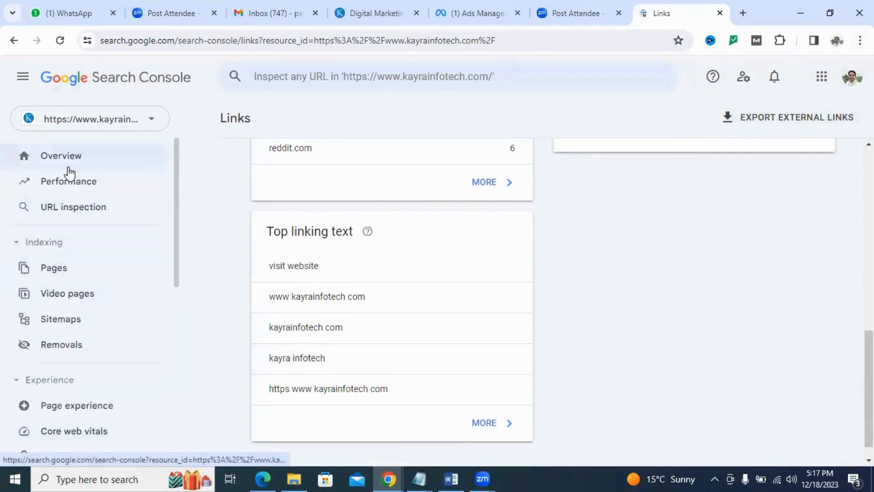
left_click(69, 167)
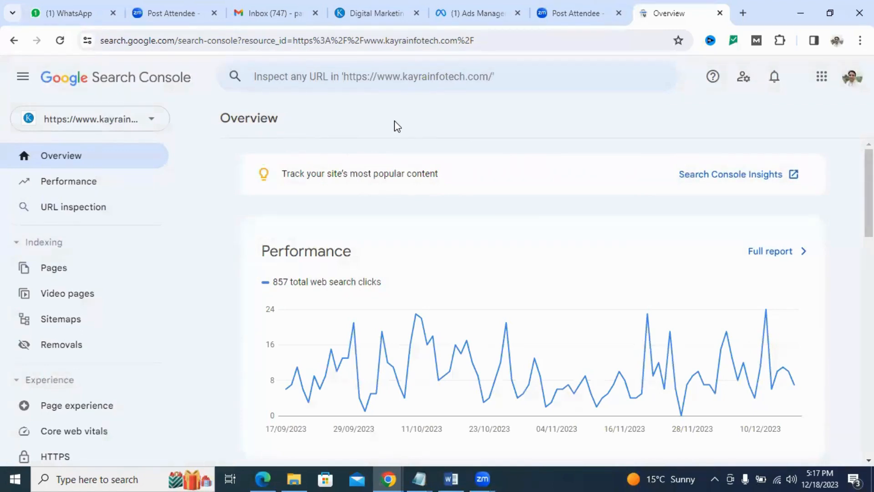
Step: Start adding another property and choose the URL prefix property type for its address
left_click(154, 129)
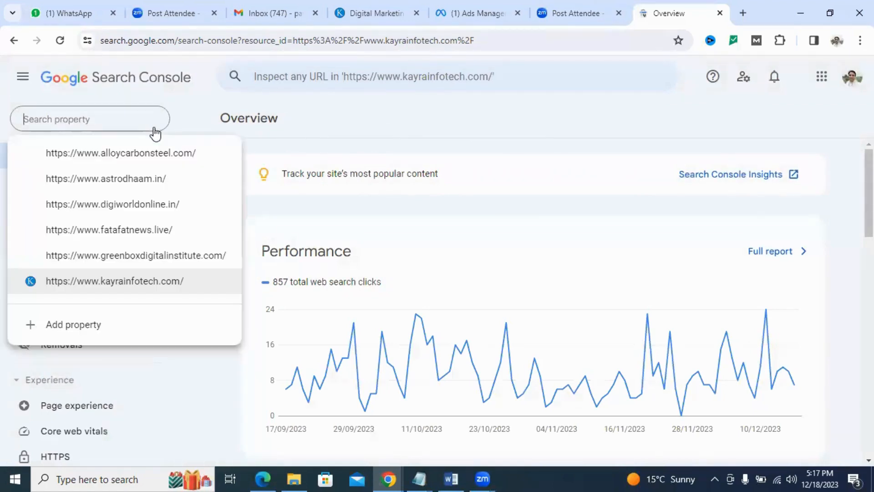
left_click(86, 331)
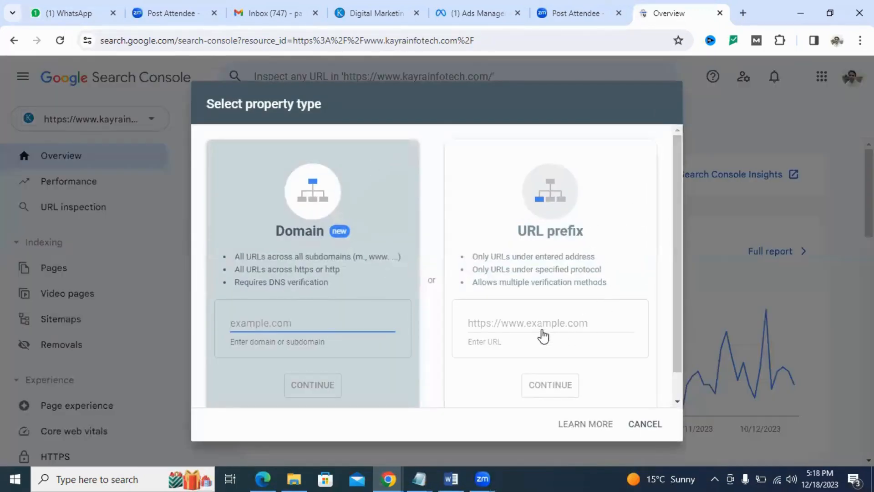
left_click(506, 319)
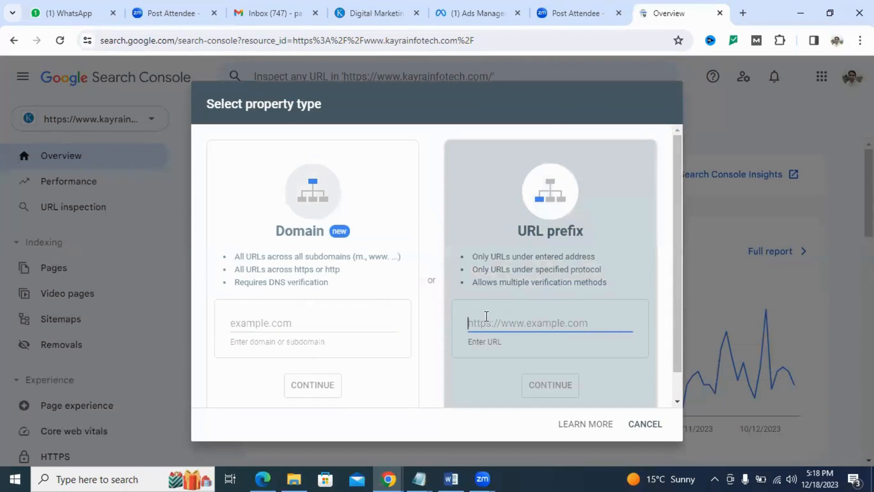